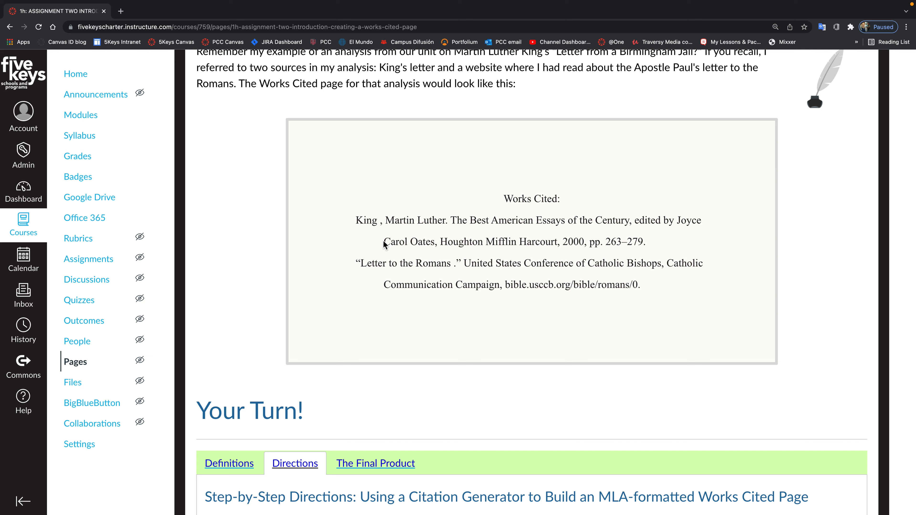
# Open the Happy Trails article linked in the assignment's step-by-step directions and collapse its subscription banner
pyautogui.scroll(-5, 556, 342)
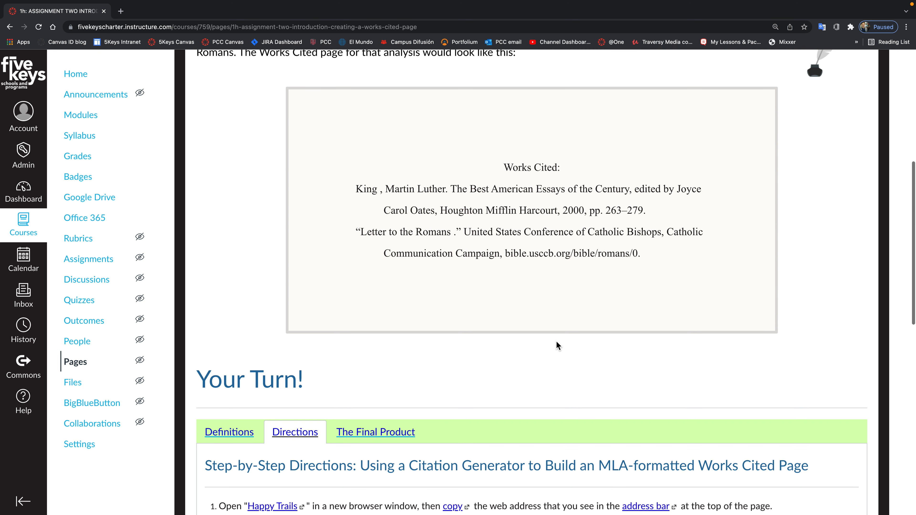
pyautogui.scroll(-5, 556, 345)
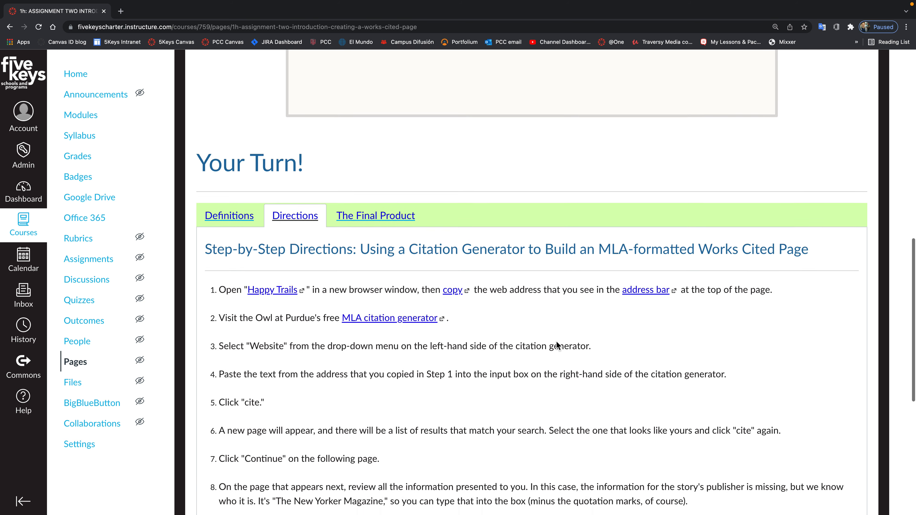
pyautogui.scroll(-1, 556, 342)
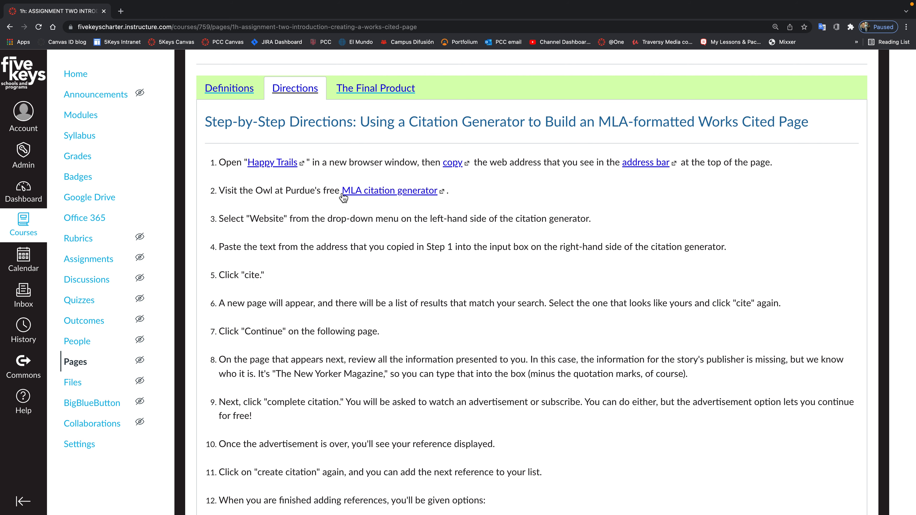
pyautogui.click(283, 167)
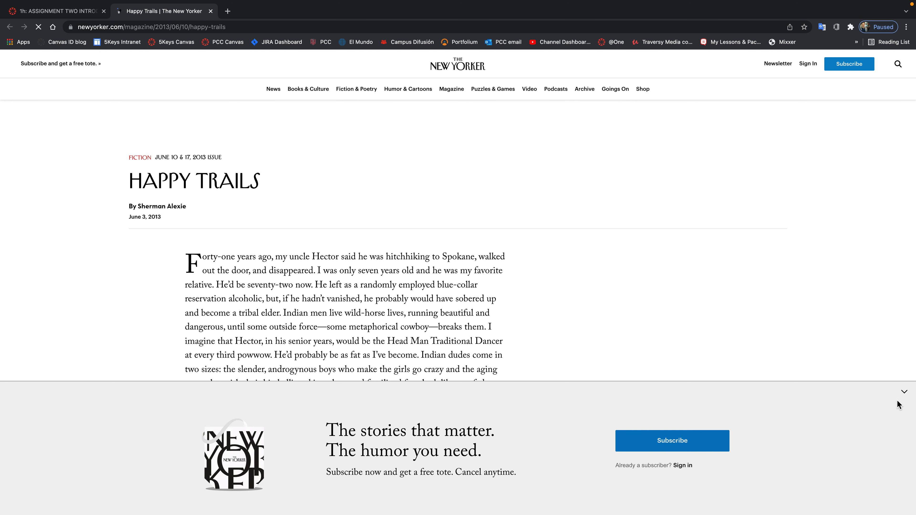
pyautogui.click(906, 395)
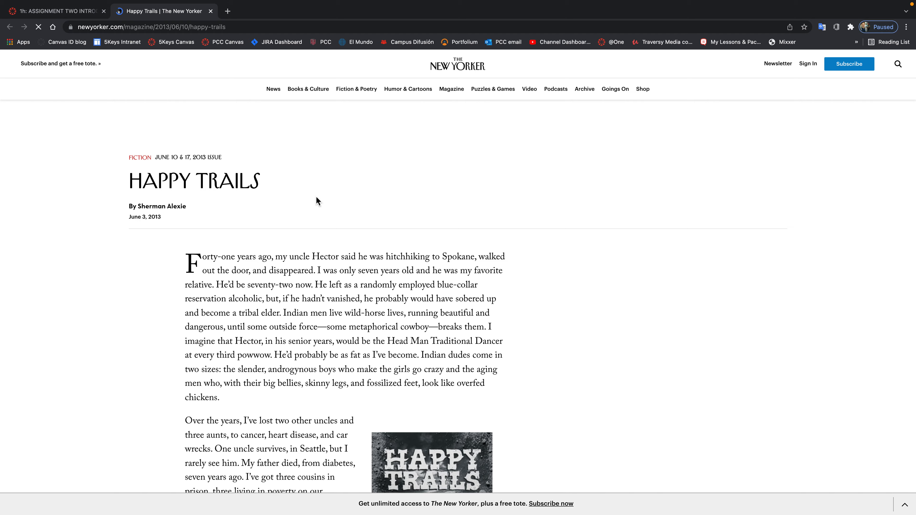
# Skim the Happy Trails article and copy its full web address
pyautogui.scroll(-9, 335, 399)
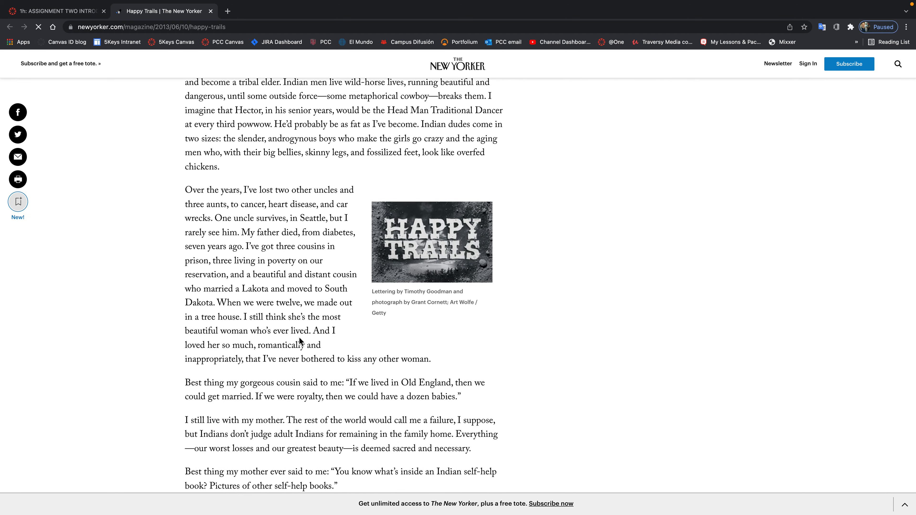
pyautogui.scroll(-5, 300, 338)
pyautogui.scroll(10, 300, 338)
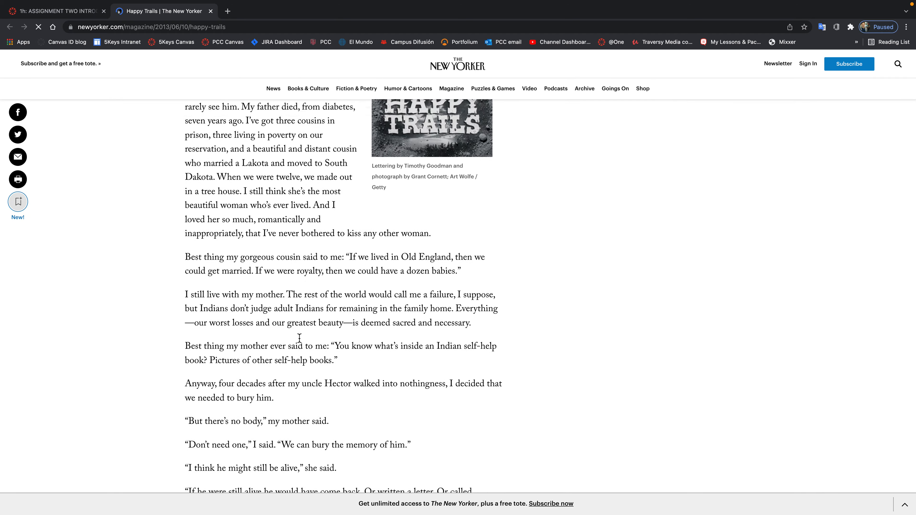
pyautogui.scroll(3, 299, 338)
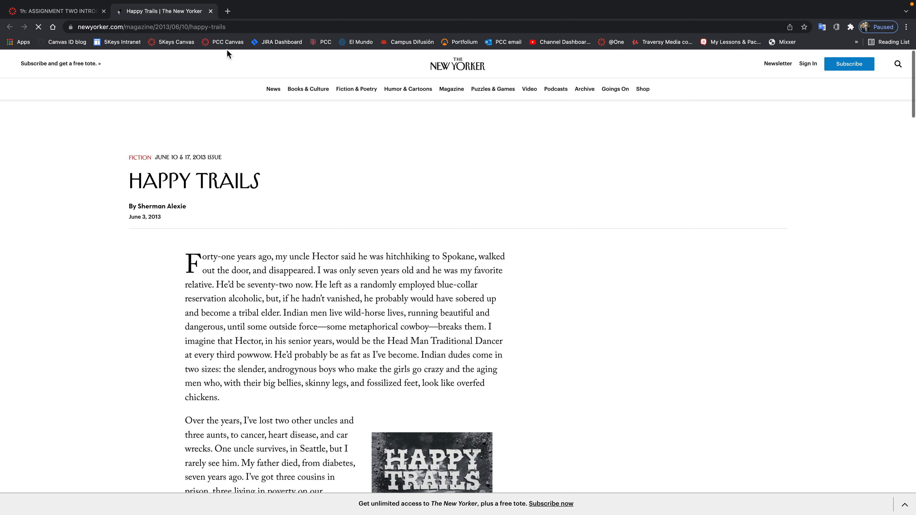
pyautogui.click(231, 29)
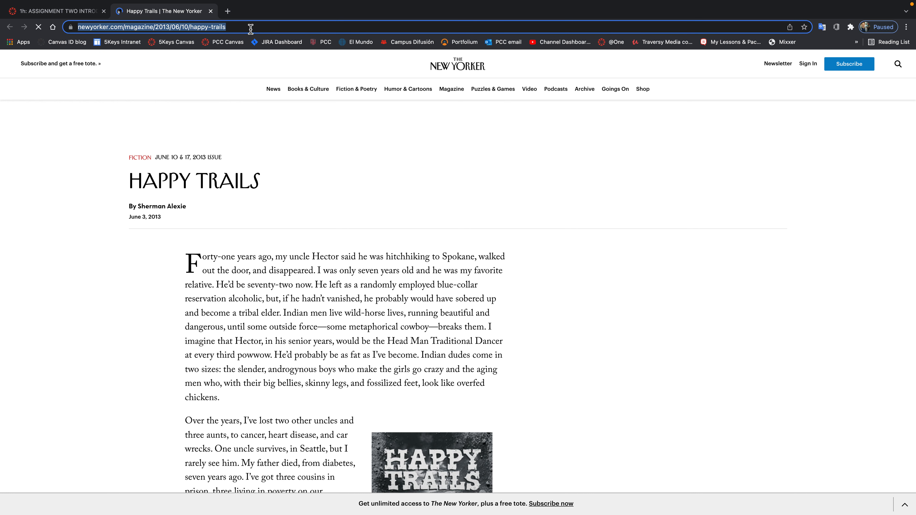
pyautogui.click(251, 29)
pyautogui.moveTo(281, 29); pyautogui.dragTo(73, 27)
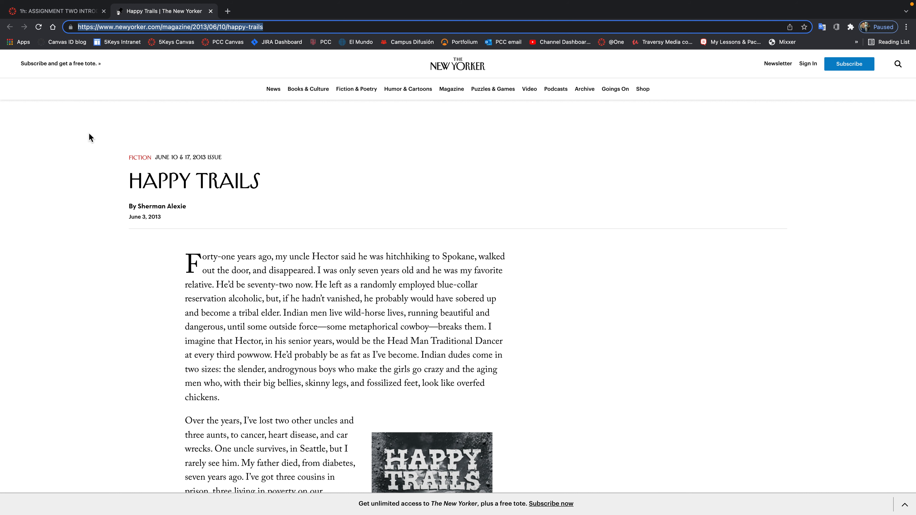
# Return to the assignment directions and open the linked Purdue OWL page with the MLA citation generator
pyautogui.click(80, 14)
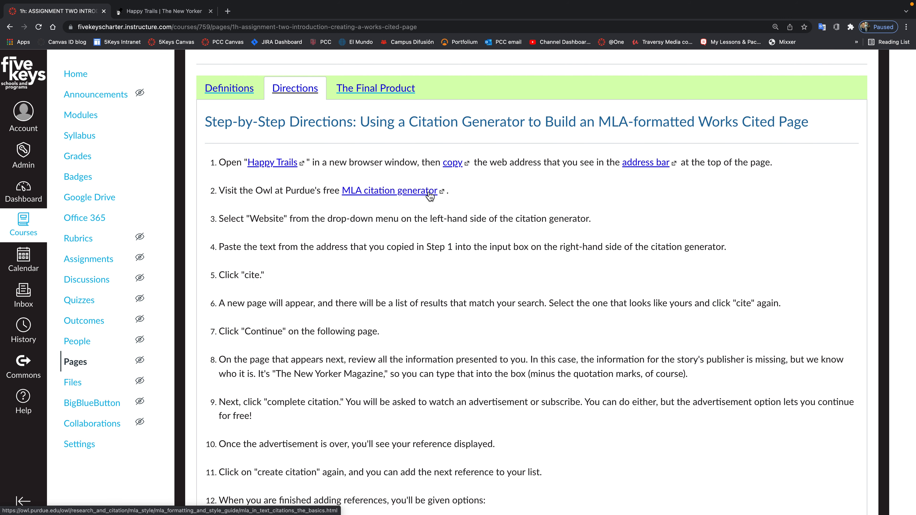
pyautogui.click(419, 197)
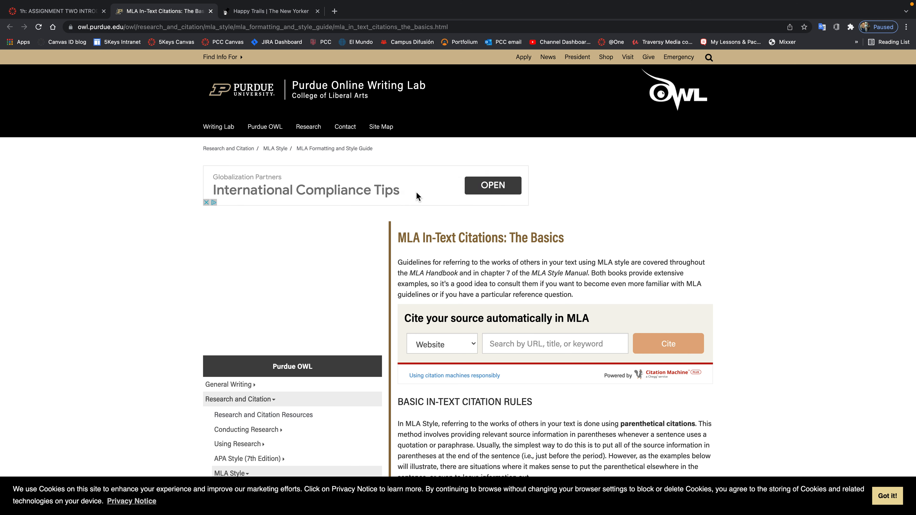
pyautogui.scroll(-2, 566, 277)
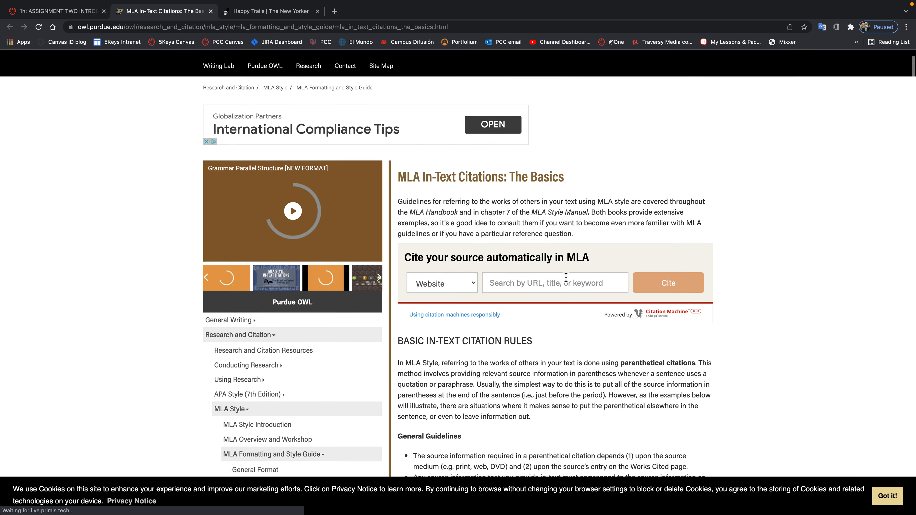
pyautogui.scroll(2, 565, 276)
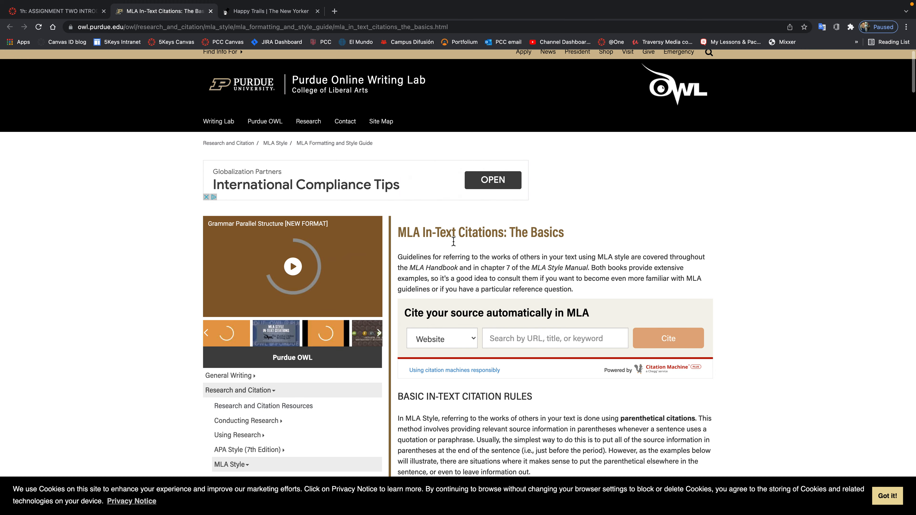
pyautogui.scroll(-3, 445, 247)
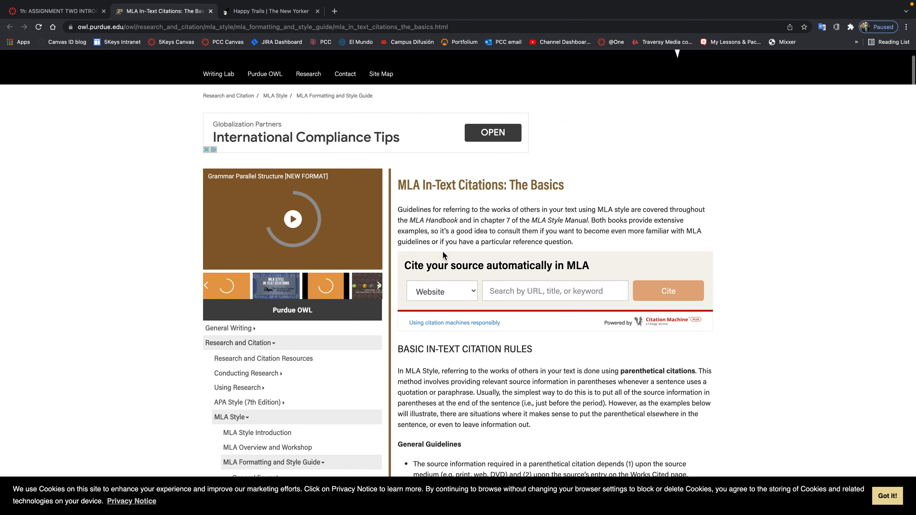
pyautogui.scroll(-3, 494, 337)
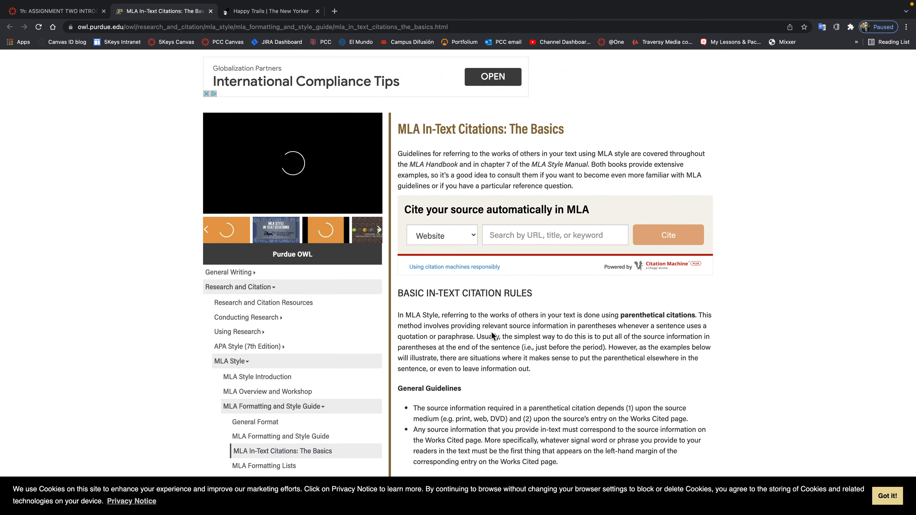
pyautogui.scroll(-3, 492, 335)
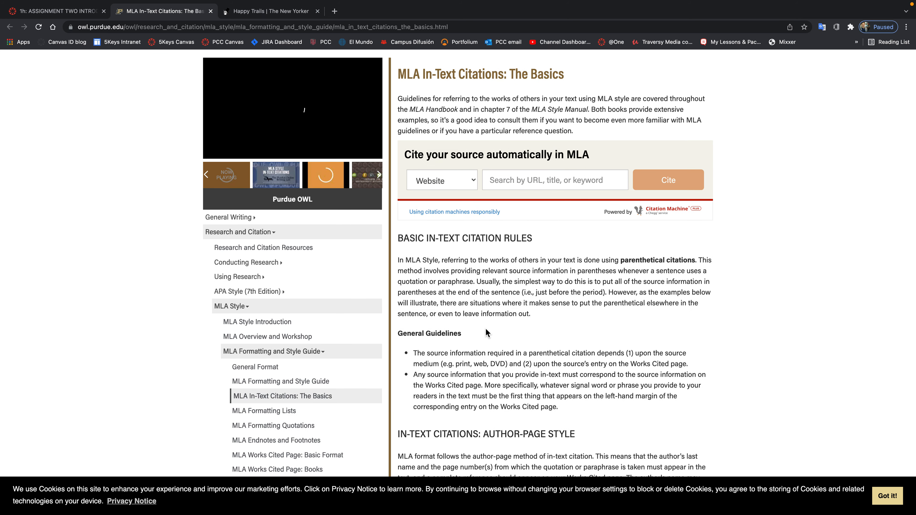
pyautogui.scroll(4, 483, 329)
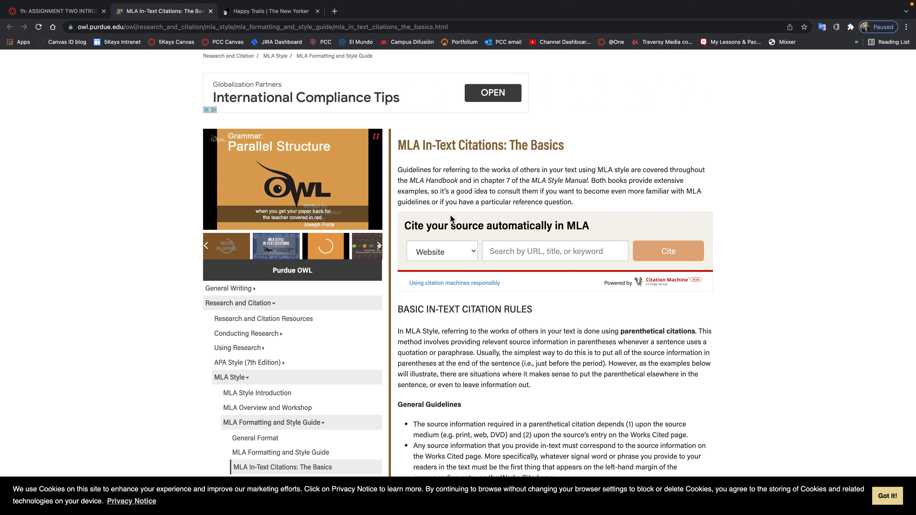
# Keep Website as the source type, paste the copied Happy Trails address into the citation generator and run the citation search
pyautogui.click(473, 253)
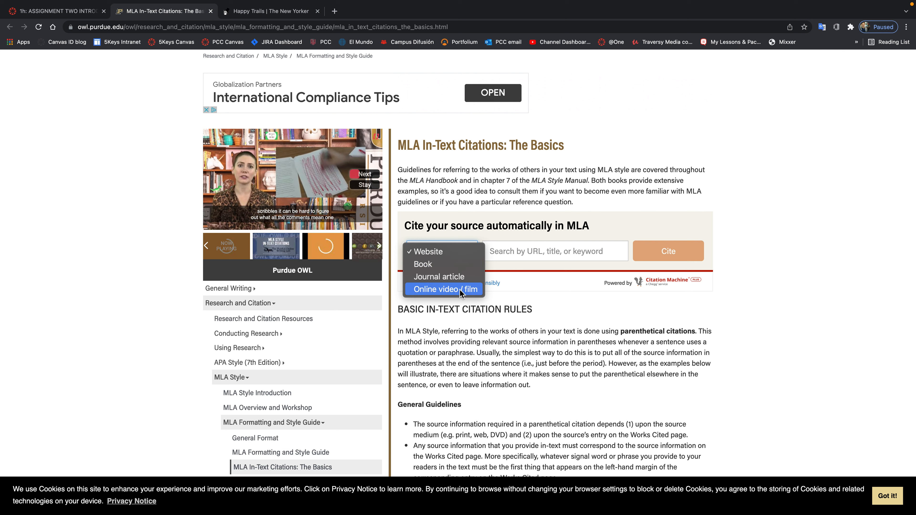
pyautogui.click(459, 251)
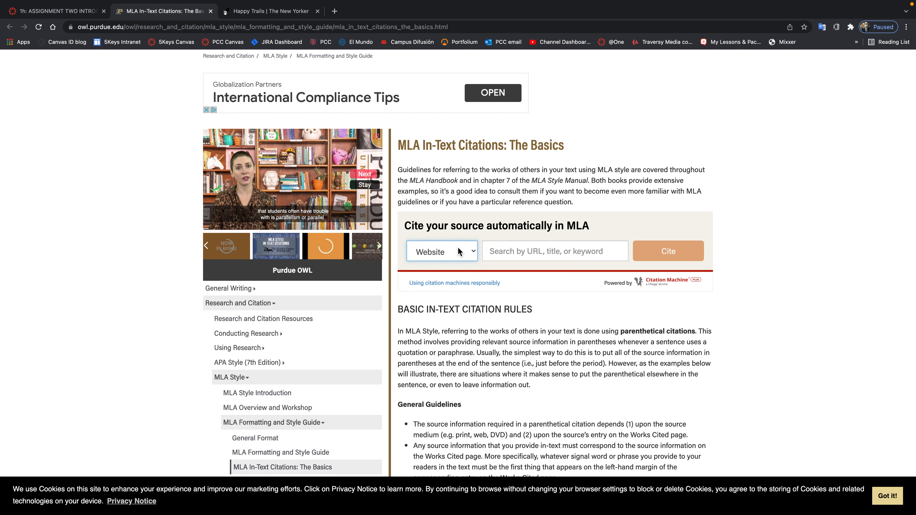
pyautogui.click(563, 251)
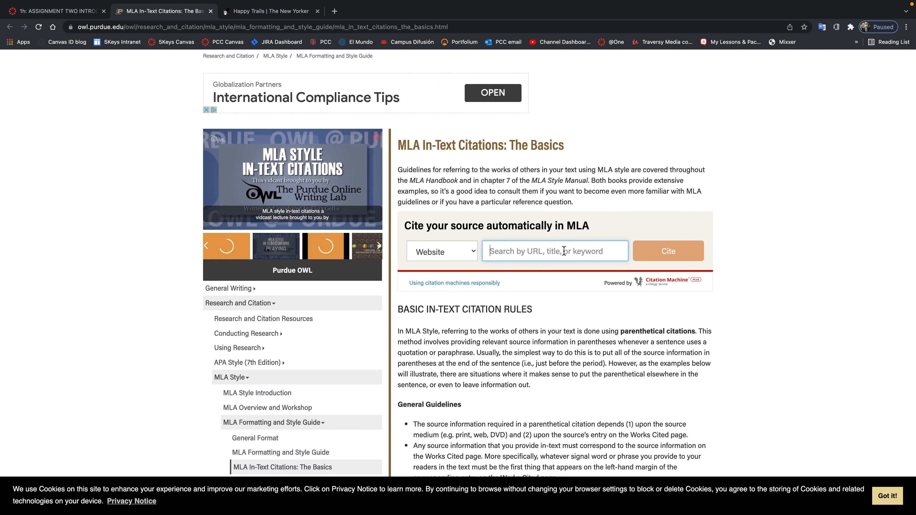
pyautogui.press('super+v')
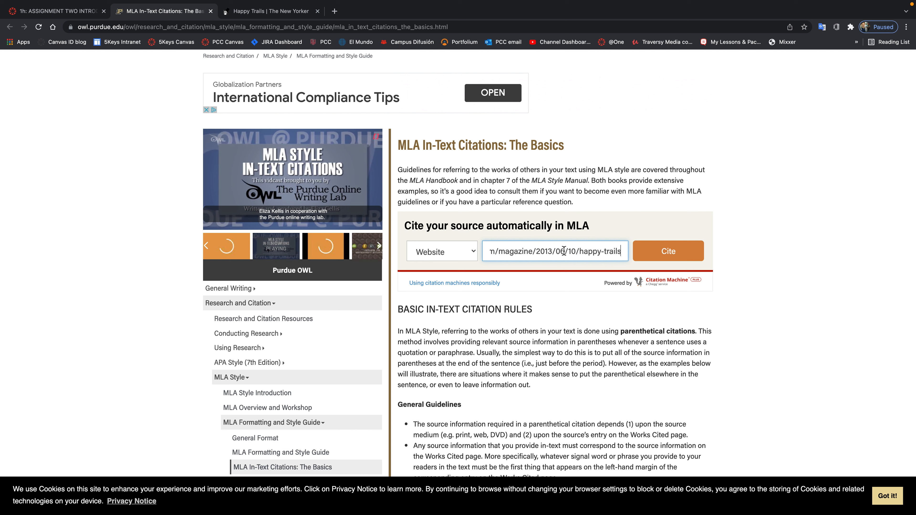
pyautogui.click(679, 257)
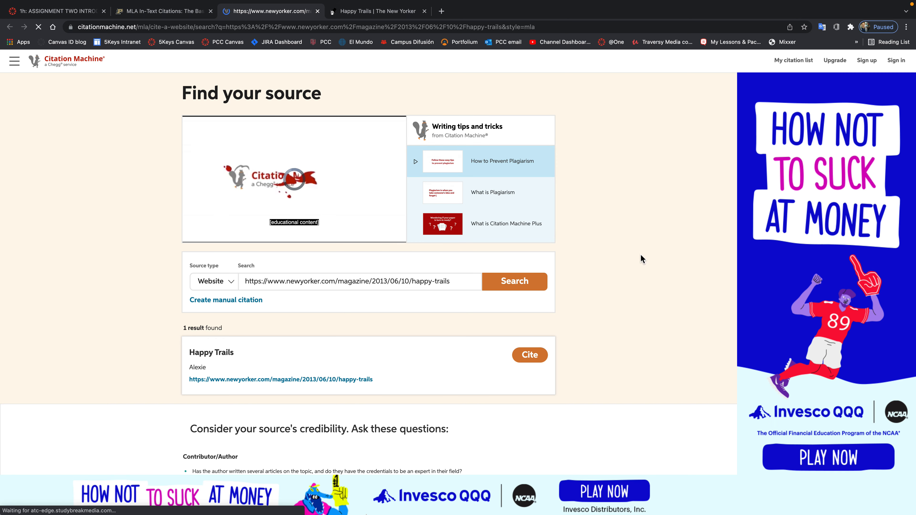
# Look through the source types available for the citation search, leaving Website selected
pyautogui.click(236, 287)
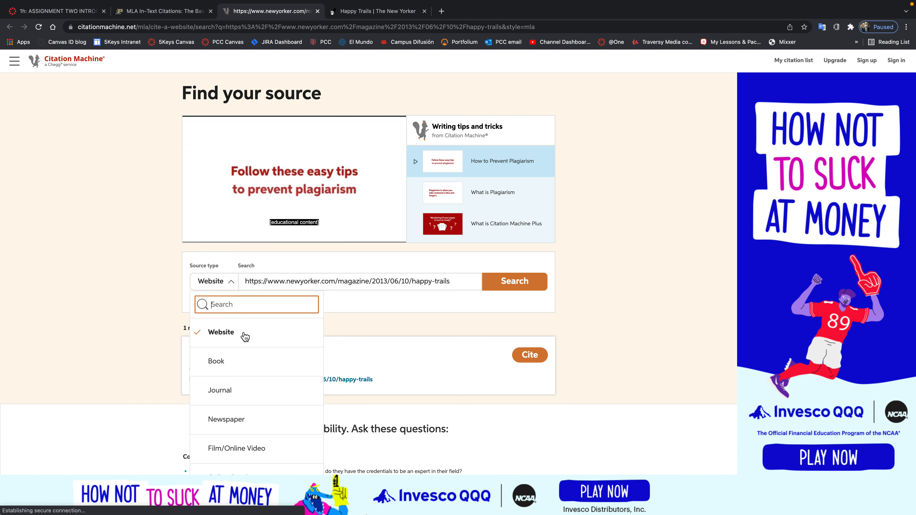
pyautogui.scroll(-1, 247, 368)
pyautogui.scroll(-3, 248, 368)
pyautogui.scroll(2, 248, 369)
pyautogui.scroll(-5, 247, 369)
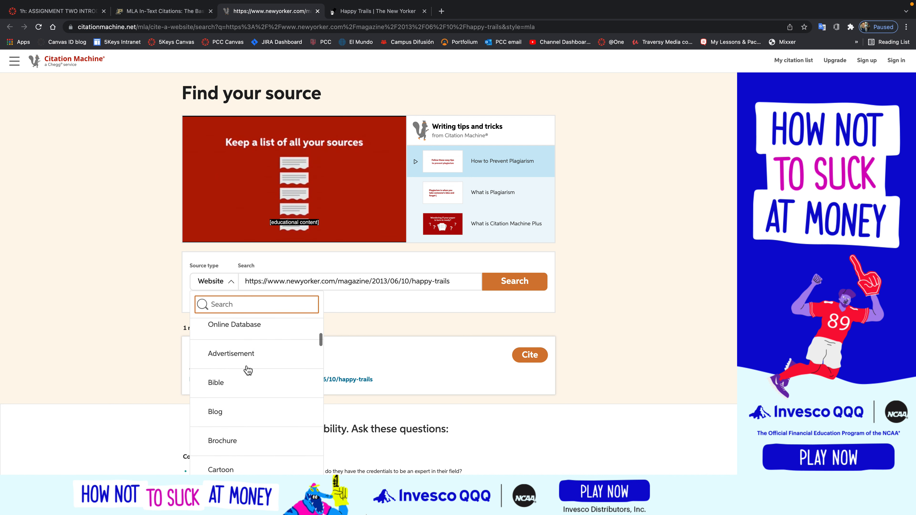
pyautogui.scroll(-5, 248, 369)
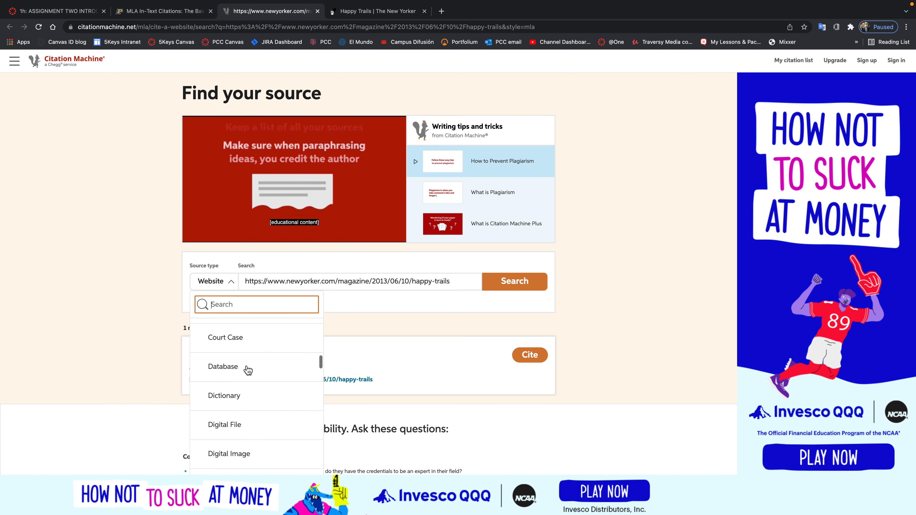
pyautogui.click(151, 336)
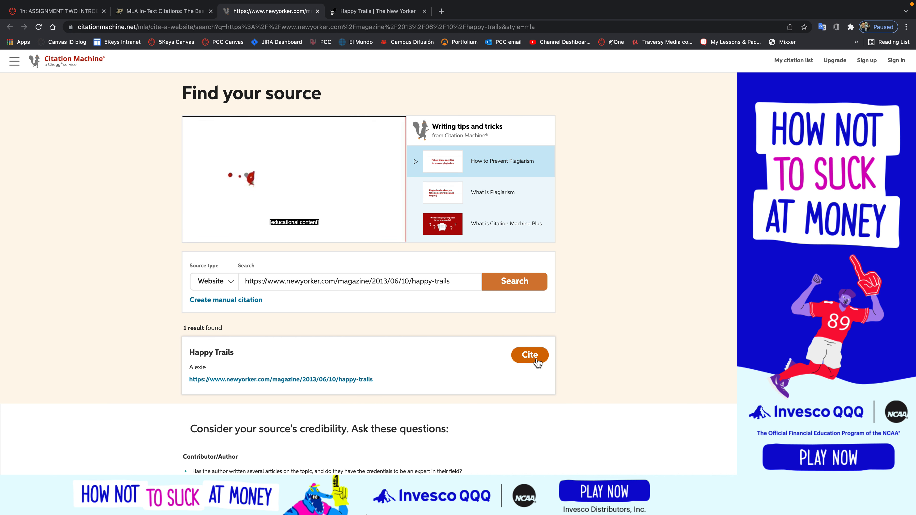
# Cite the Happy Trails search result, review the information gathered for it and continue to the website details form
pyautogui.click(530, 356)
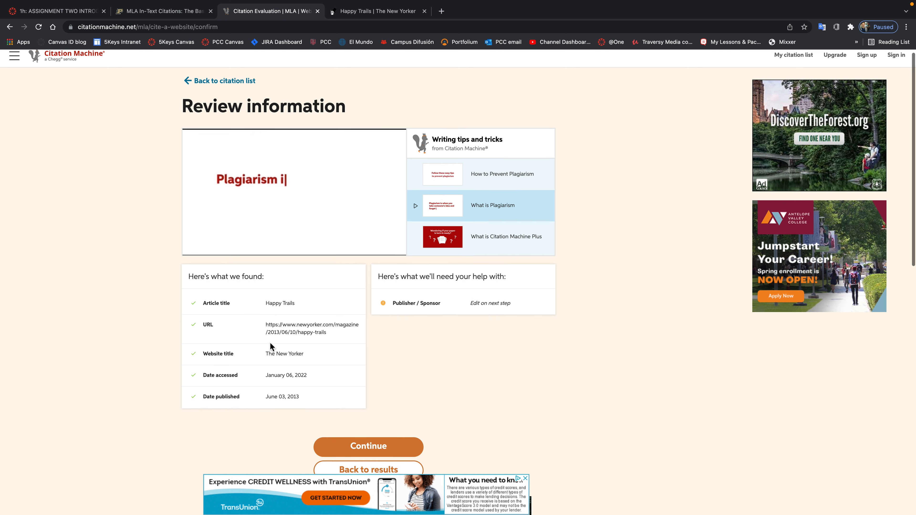
pyautogui.scroll(-1, 276, 317)
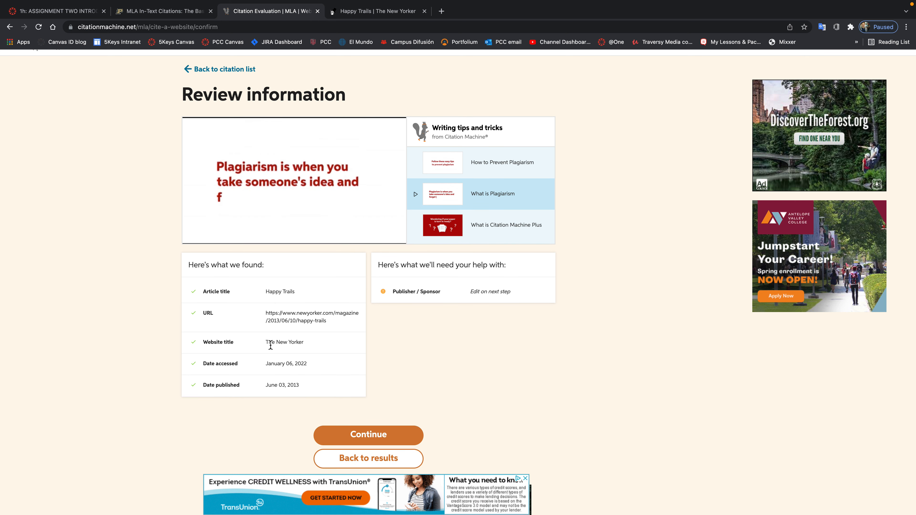
pyautogui.scroll(-1, 311, 355)
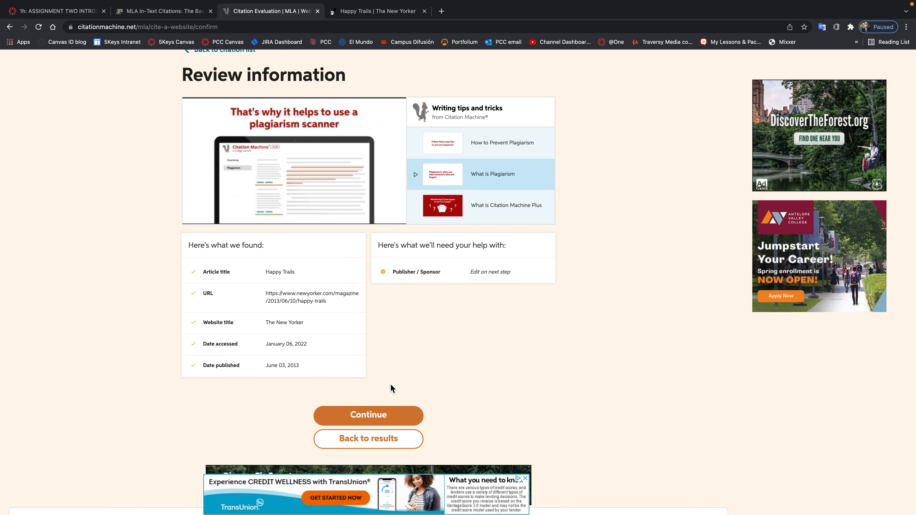
pyautogui.click(375, 416)
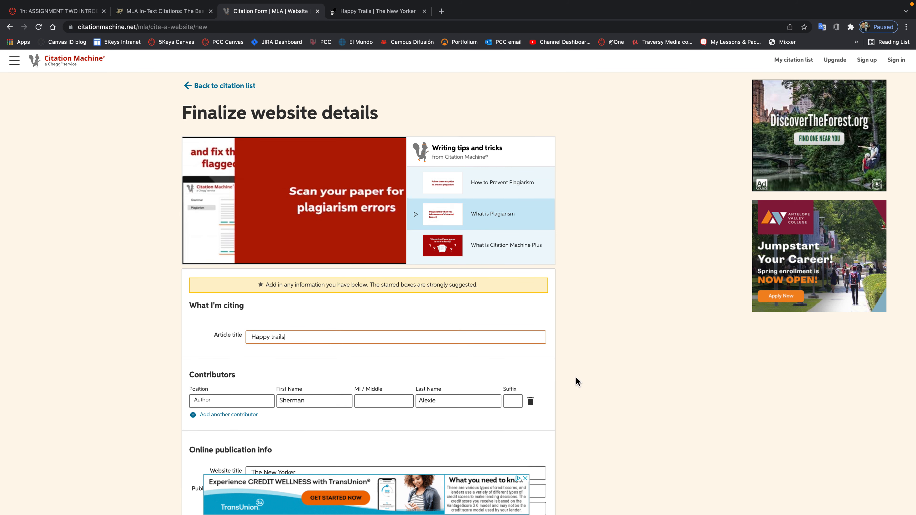
# Review the citation's article title, contributor position options and online publication details
pyautogui.scroll(-4, 575, 381)
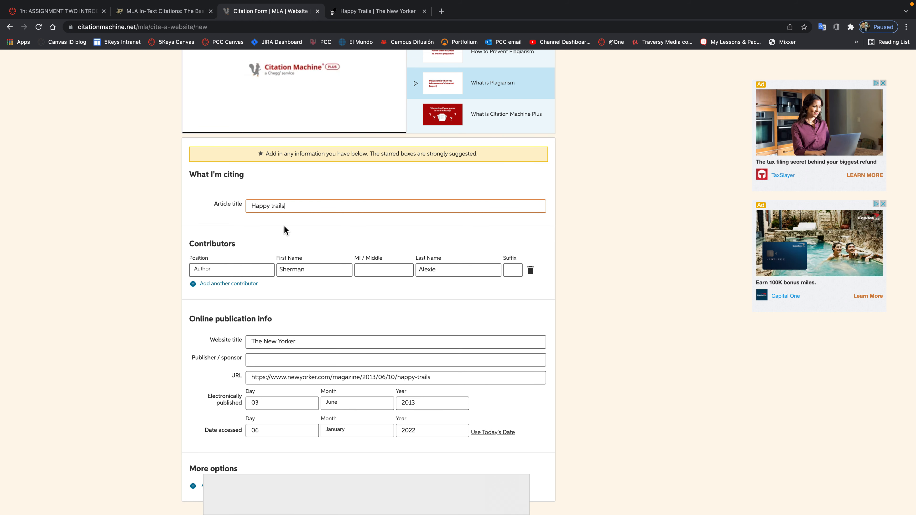
pyautogui.click(232, 269)
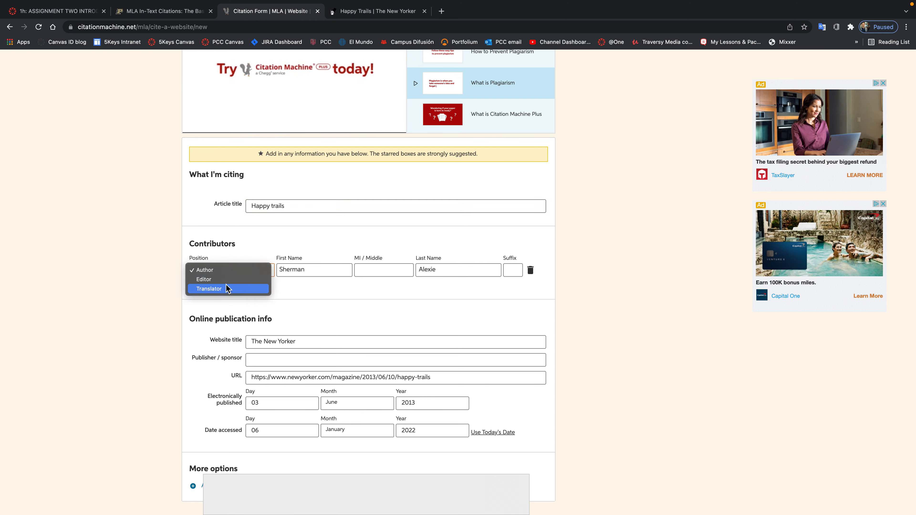
pyautogui.click(312, 295)
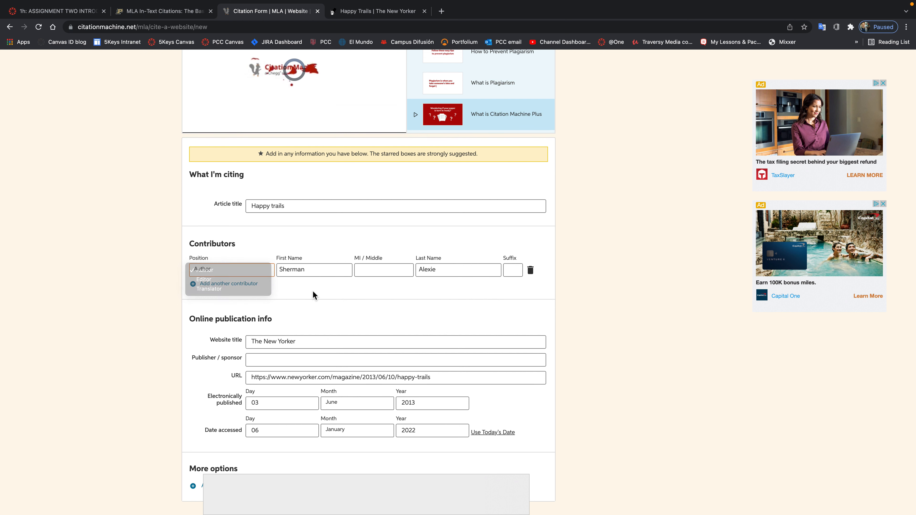
pyautogui.scroll(-2, 406, 324)
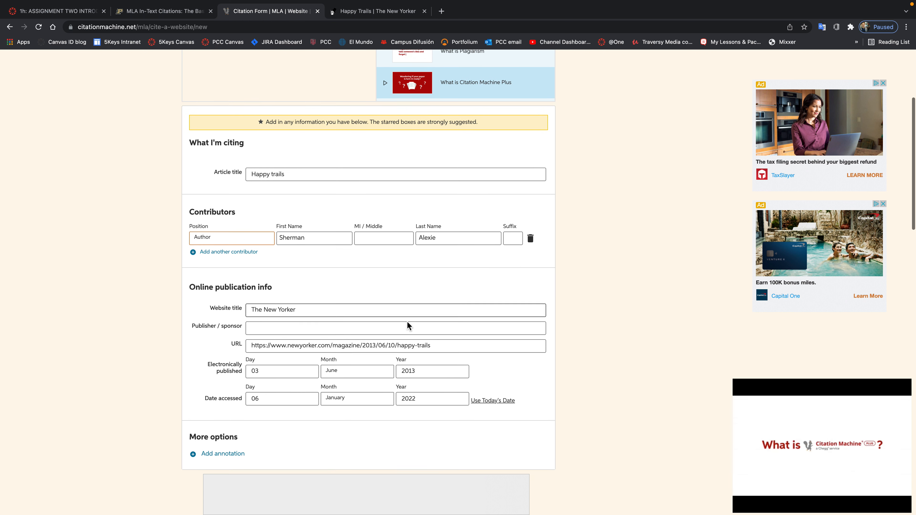
# Set the day of the citation's access date to 01 and complete the Happy Trails citation
pyautogui.click(286, 345)
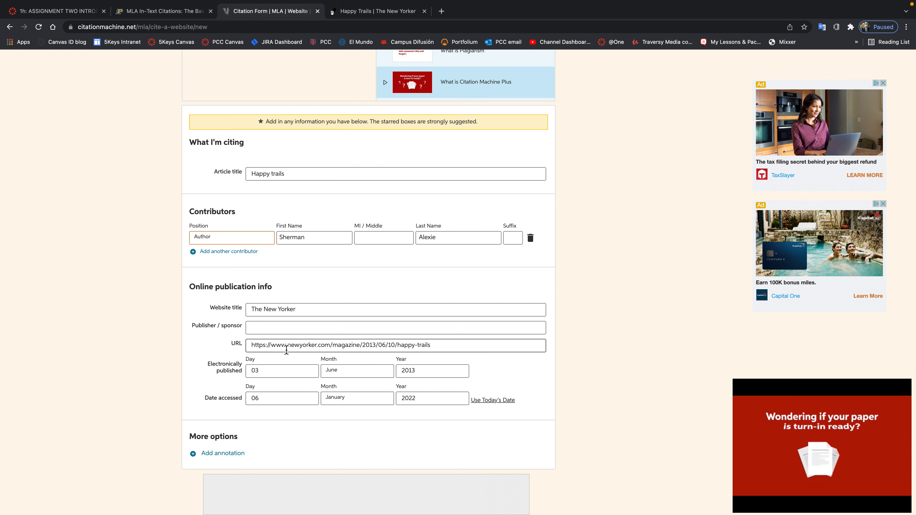
pyautogui.scroll(-2, 286, 349)
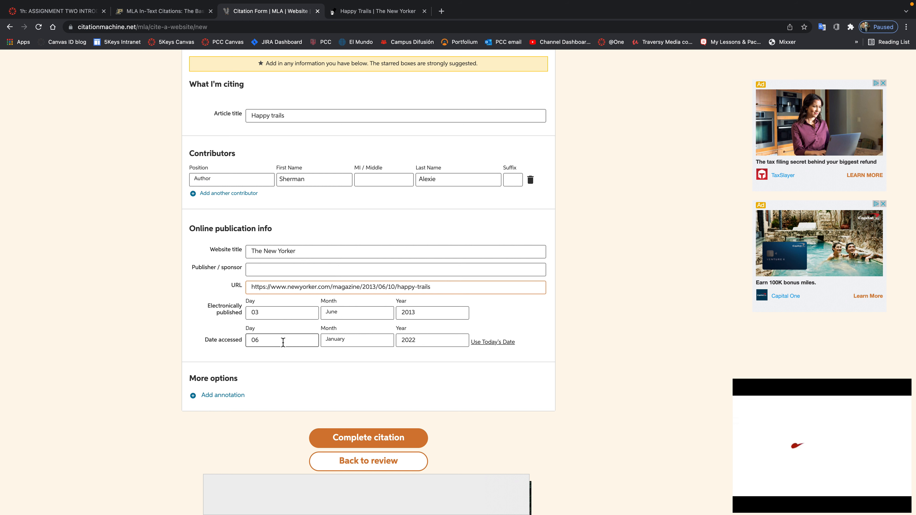
pyautogui.click(256, 342)
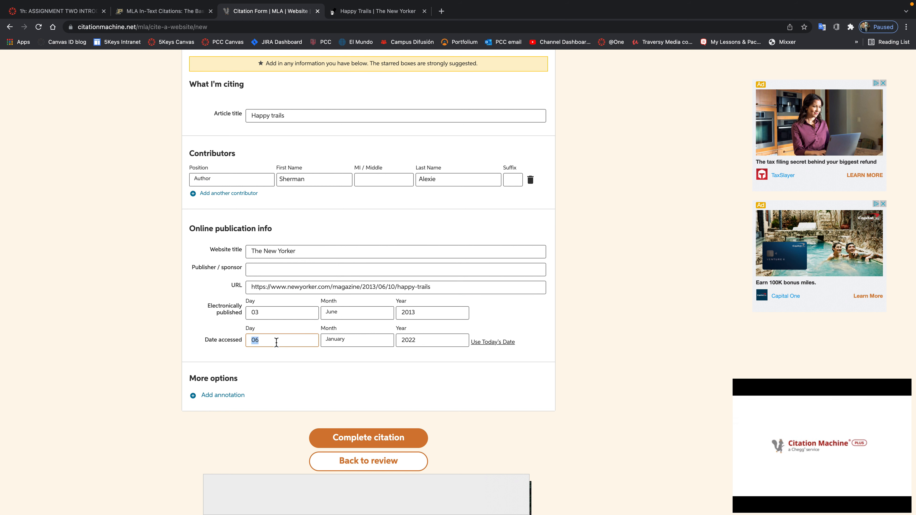
pyautogui.write('0')
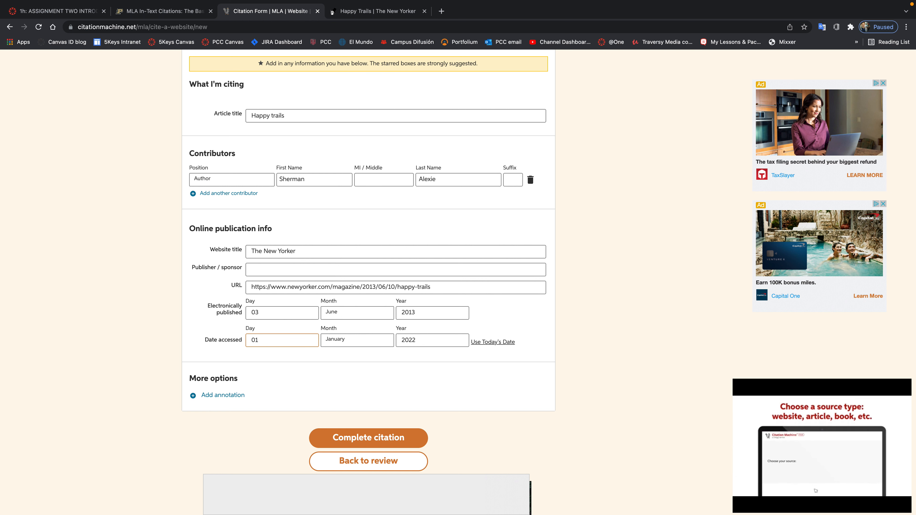
pyautogui.click(429, 368)
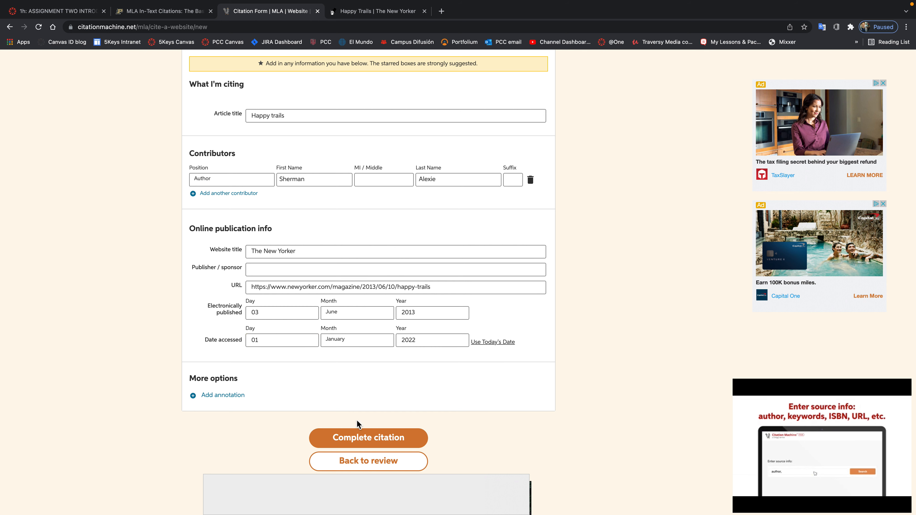
pyautogui.click(378, 438)
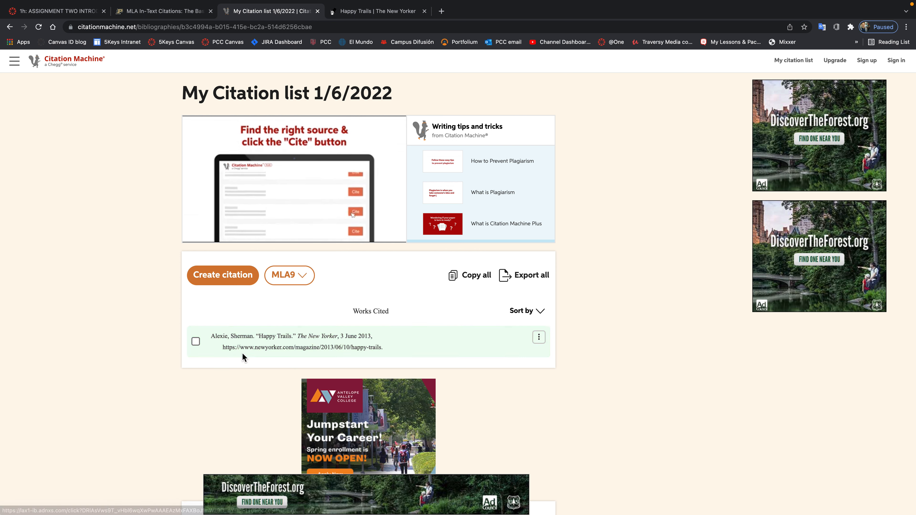
# Review the completed Works Cited entry with its copy options and start another citation with Book as the source type
pyautogui.moveTo(215, 341)
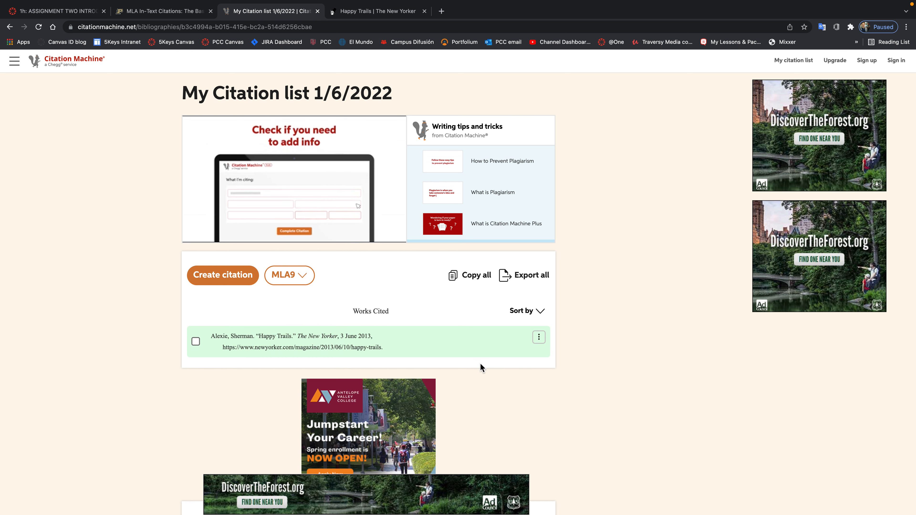
pyautogui.scroll(-1, 484, 365)
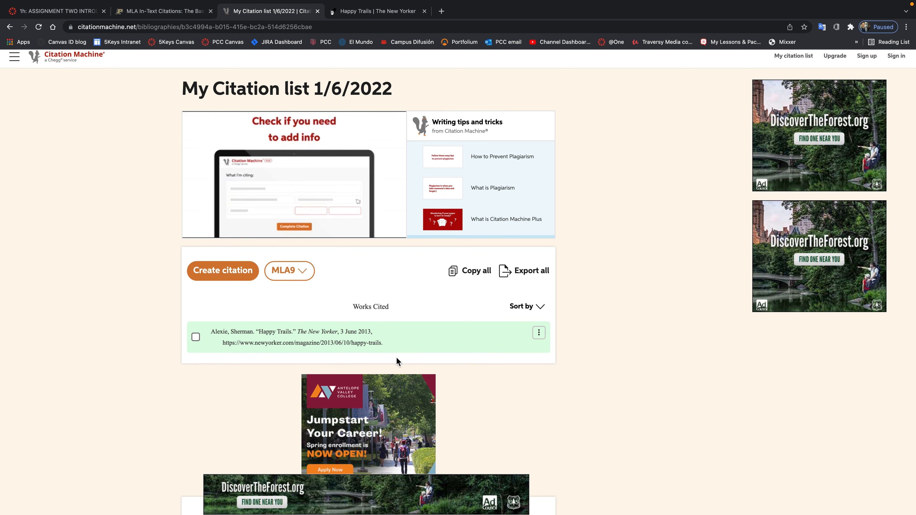
pyautogui.moveTo(313, 342)
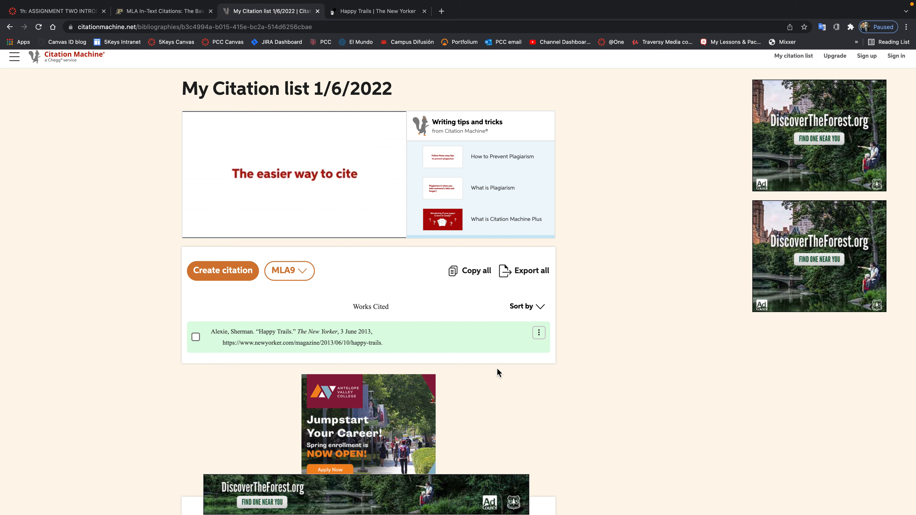
pyautogui.moveTo(435, 328)
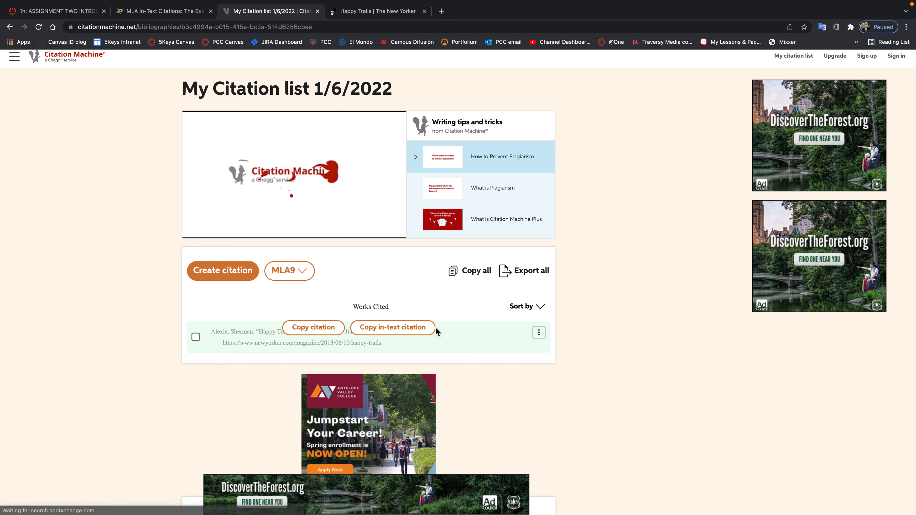
pyautogui.click(236, 276)
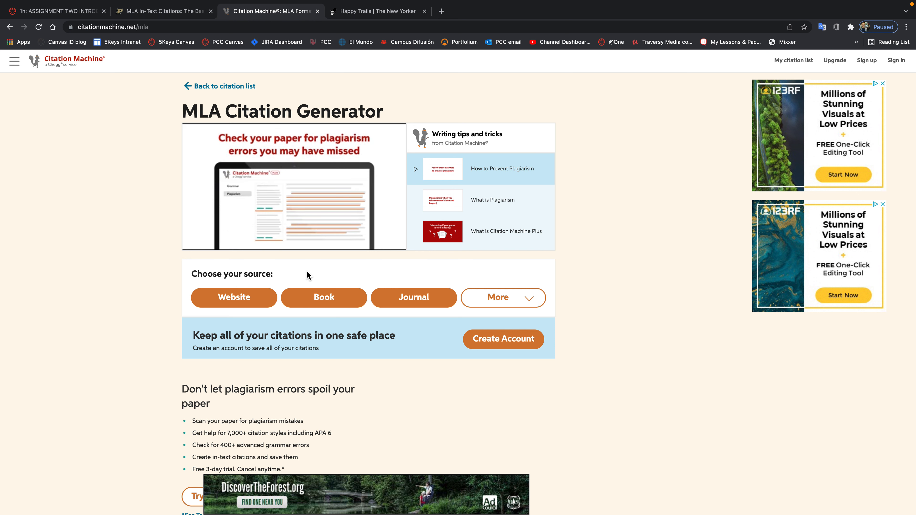
pyautogui.click(328, 301)
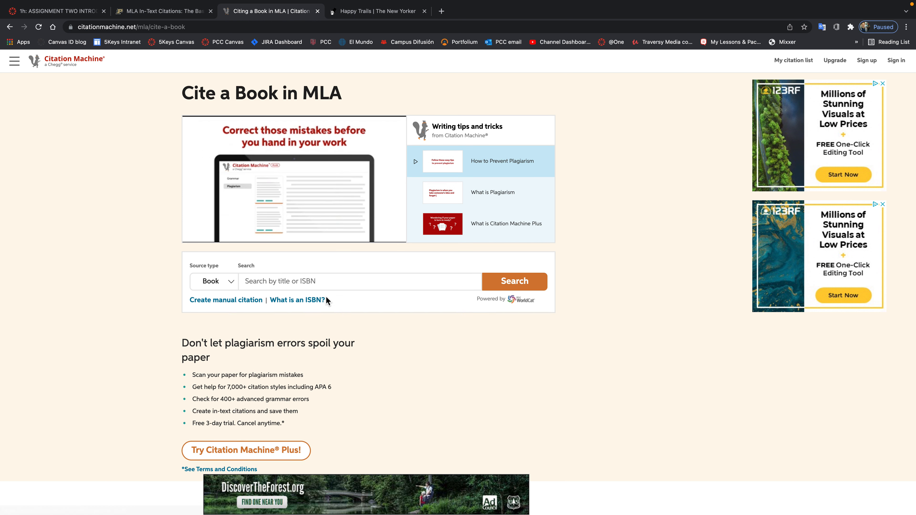
# Search the book sources for "The Best American Essays of the Century"
pyautogui.click(308, 283)
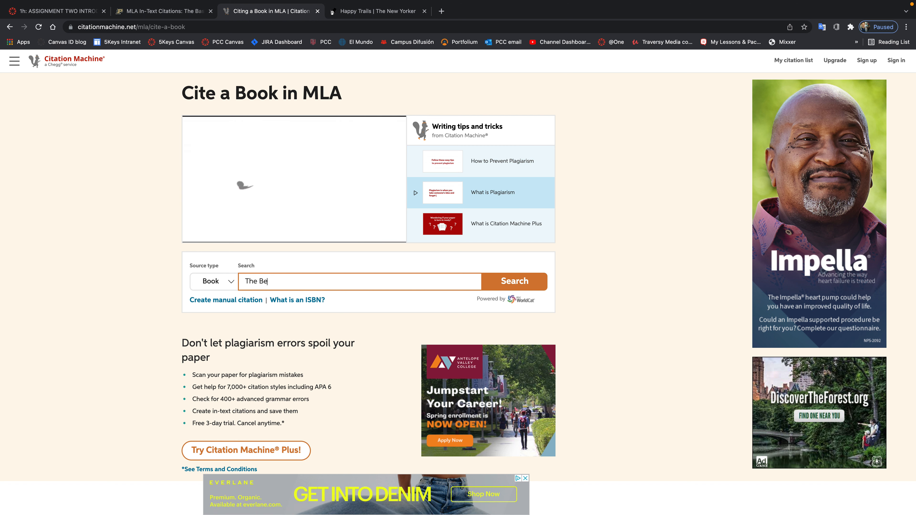
pyautogui.write('st American Essays of')
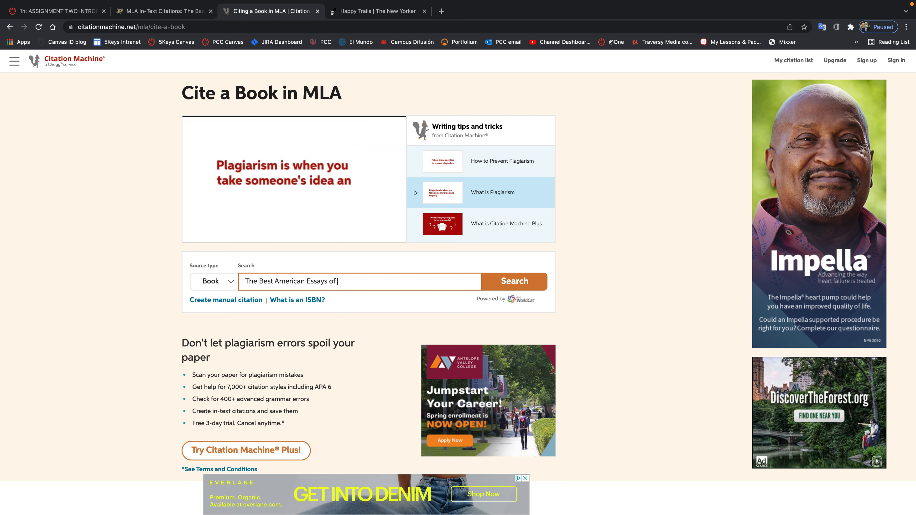
pyautogui.write(' the Century')
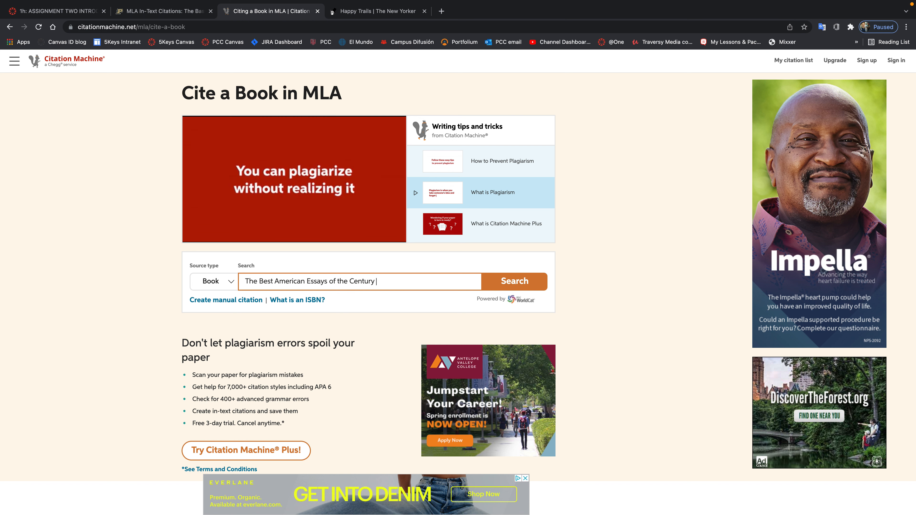
pyautogui.click(531, 284)
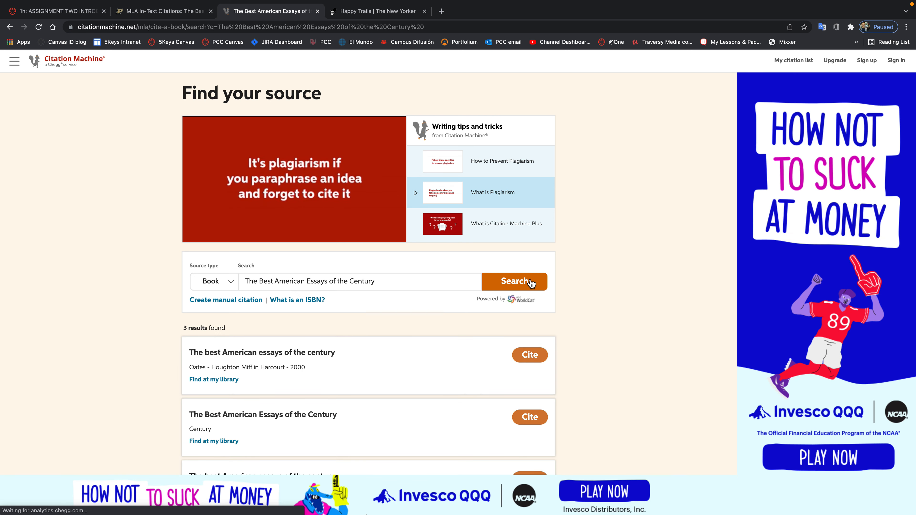
# Cite the Oates, Houghton Mifflin Harcourt, 2000 result and continue past the gathered information to the book details form
pyautogui.scroll(-2, 321, 365)
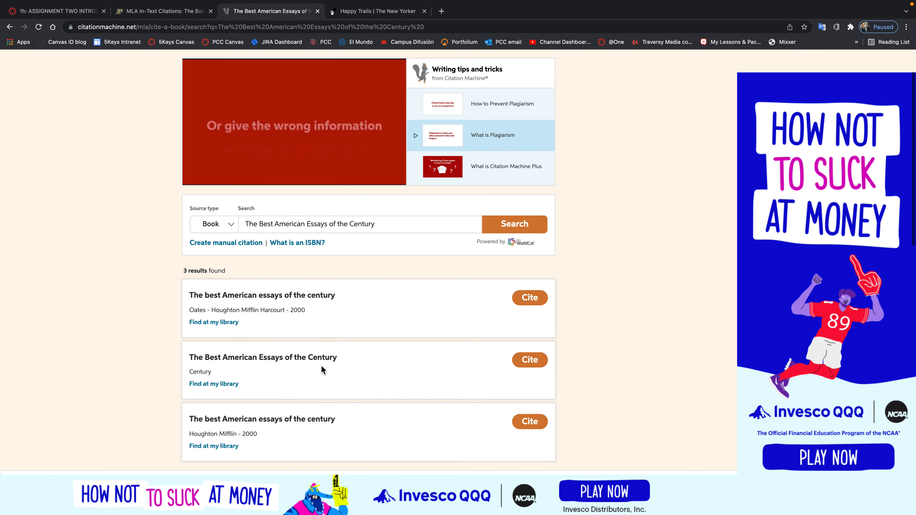
pyautogui.scroll(2, 321, 365)
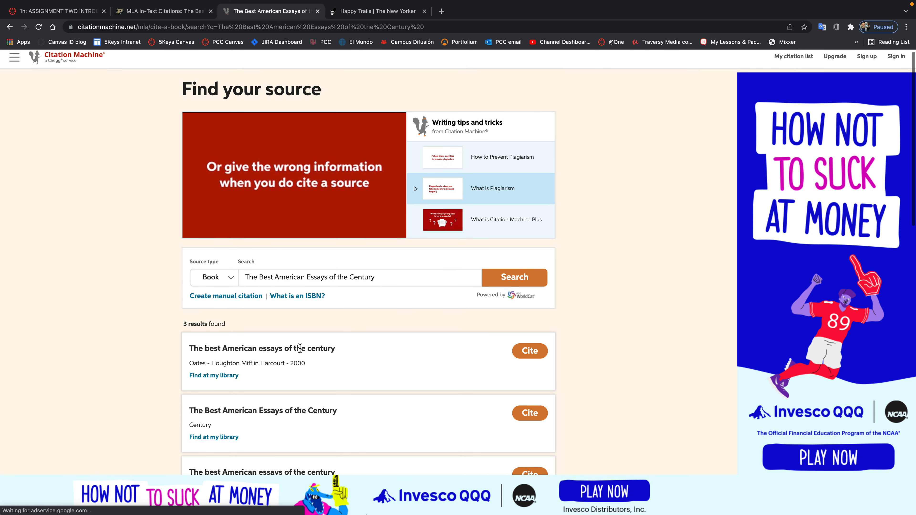
pyautogui.scroll(-1, 269, 361)
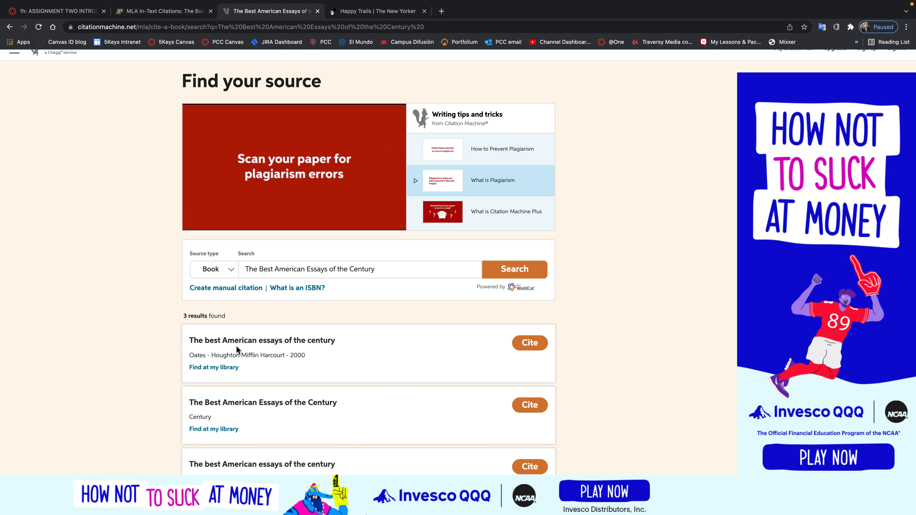
pyautogui.click(532, 345)
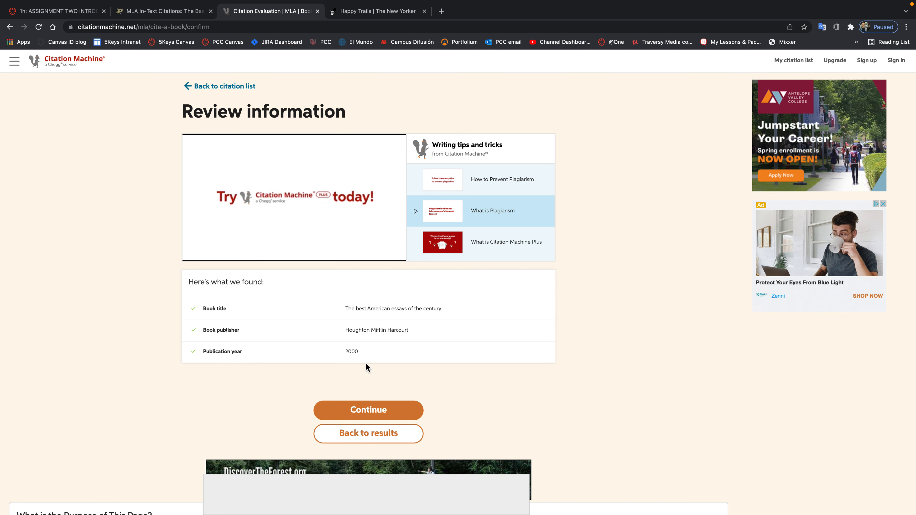
pyautogui.click(396, 410)
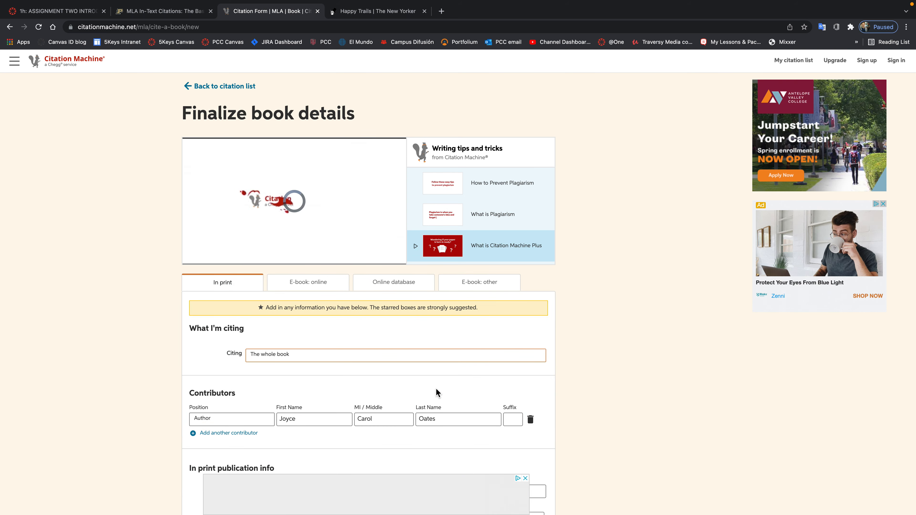
# Change what is being cited from the whole book to a chapter or section of it
pyautogui.scroll(-2, 355, 360)
pyautogui.scroll(-1, 355, 361)
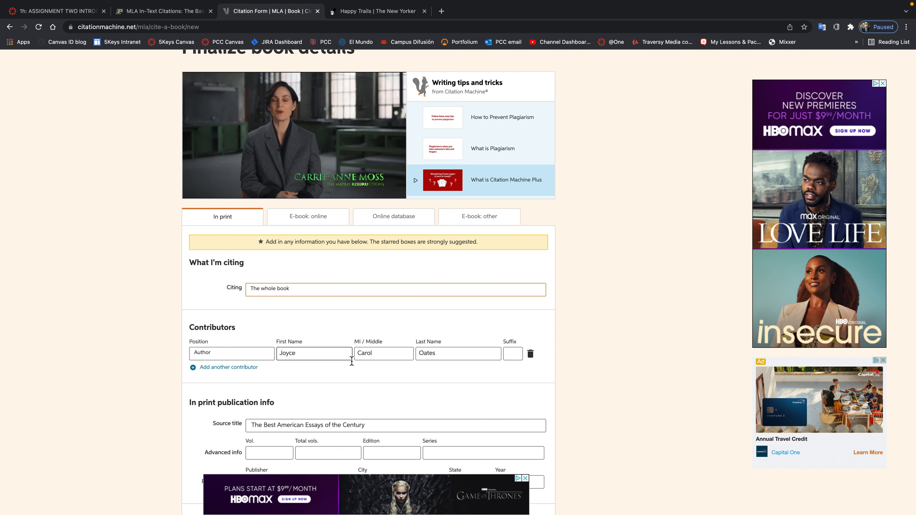
pyautogui.click(283, 292)
pyautogui.click(284, 301)
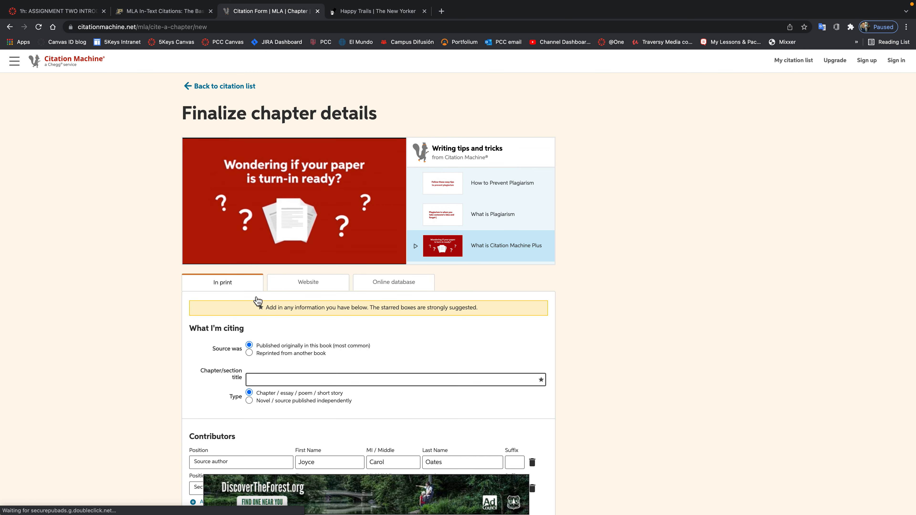
# Enter "Letter From a Birmingham Jail" as the chapter/section title
pyautogui.scroll(-2, 307, 349)
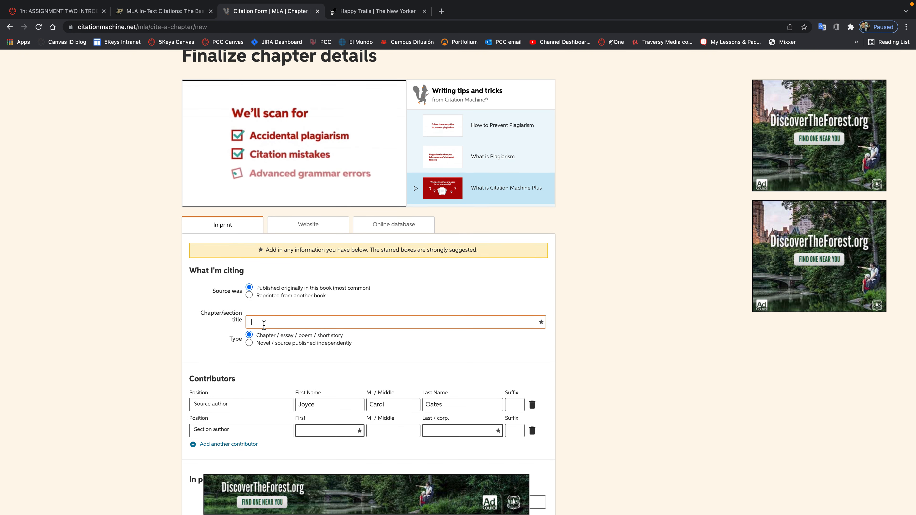
pyautogui.write('L')
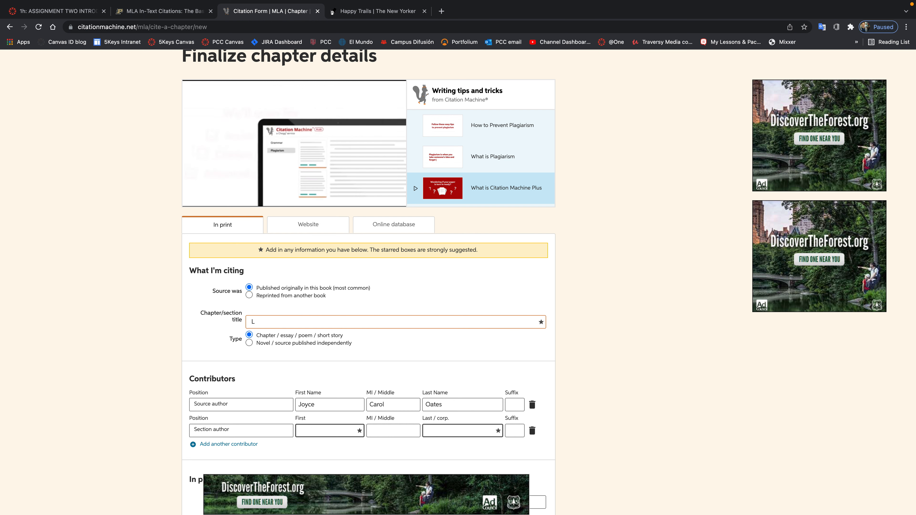
pyautogui.write('etter From a Birmi')
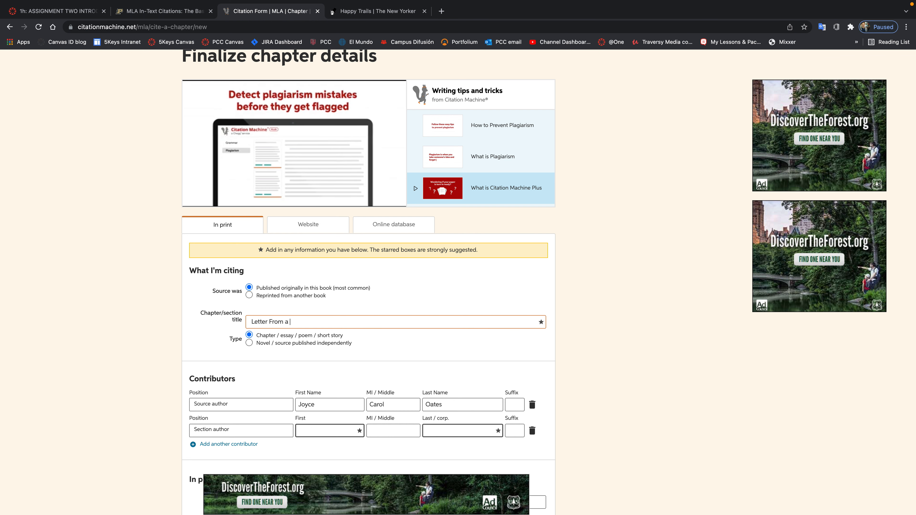
pyautogui.write('am Ja')
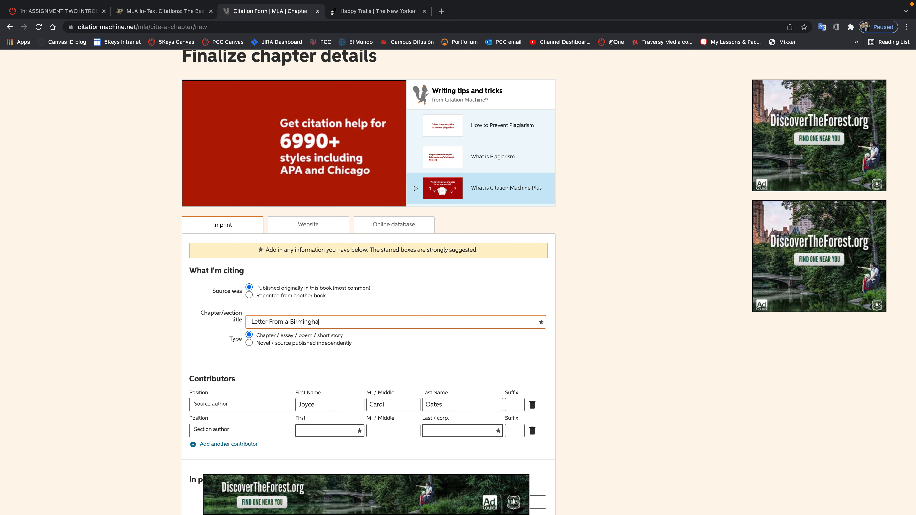
pyautogui.write('il')
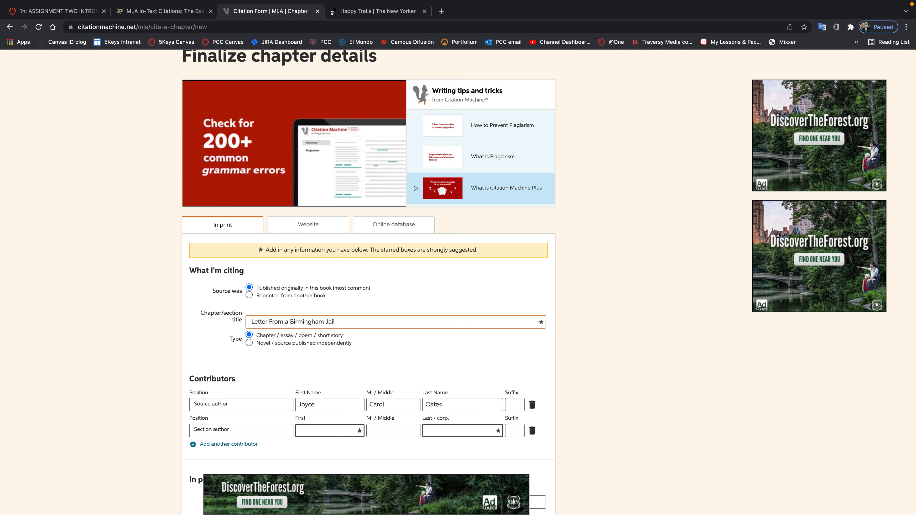
# Change the contributor position of Joyce Carol Oates to Source editor
pyautogui.scroll(-2, 243, 385)
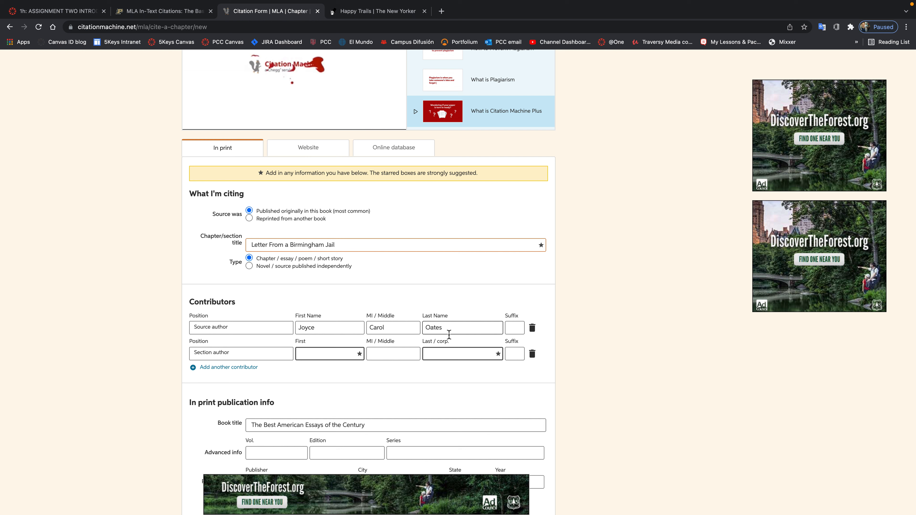
pyautogui.click(249, 331)
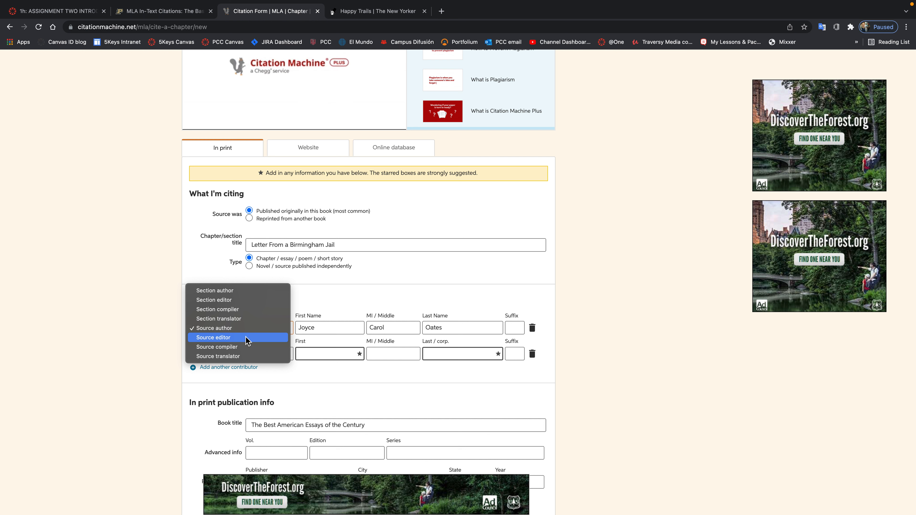
pyautogui.click(246, 338)
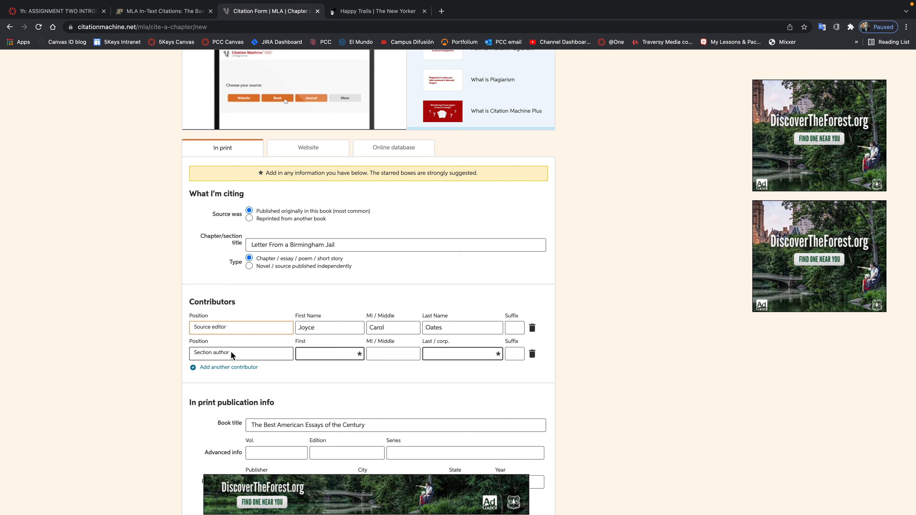
# Fill in the section author as Martin Luther King with the suffix Jr
pyautogui.click(331, 355)
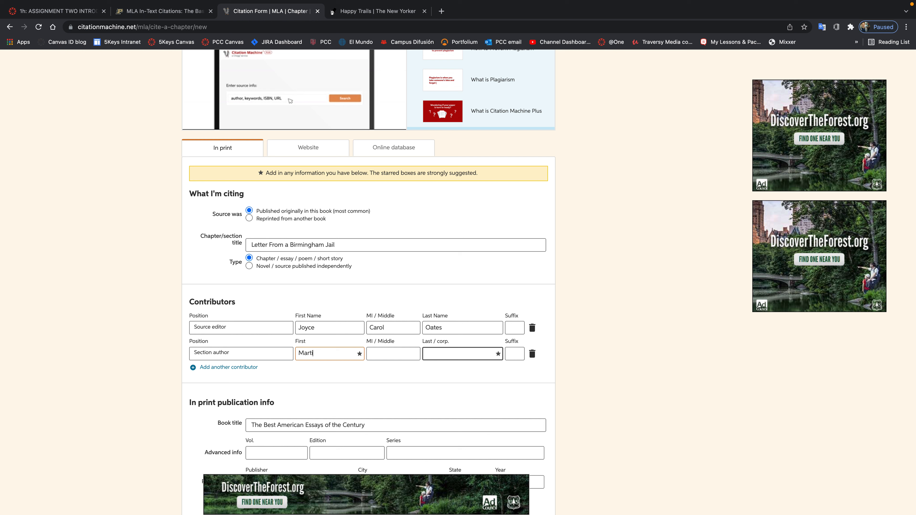
pyautogui.press('Tab')
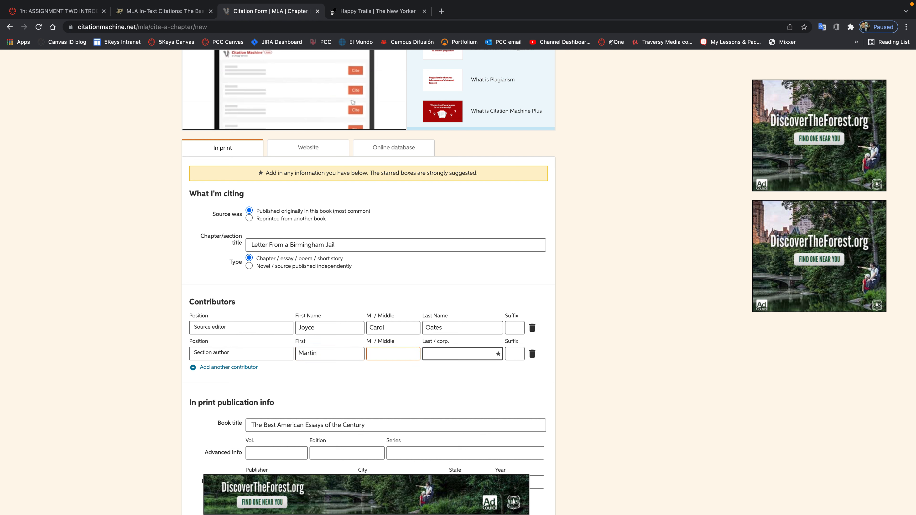
pyautogui.write('Luther')
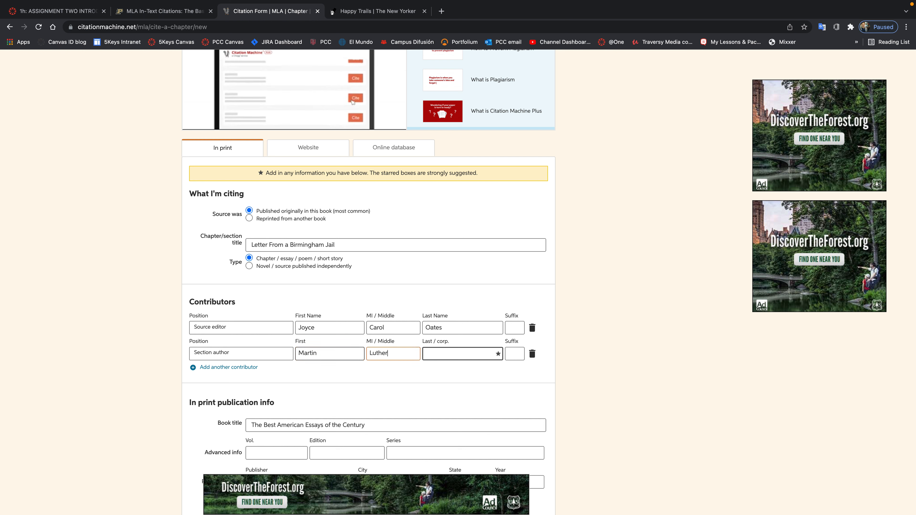
pyautogui.press('Tab')
pyautogui.write('King')
pyautogui.press('Tab')
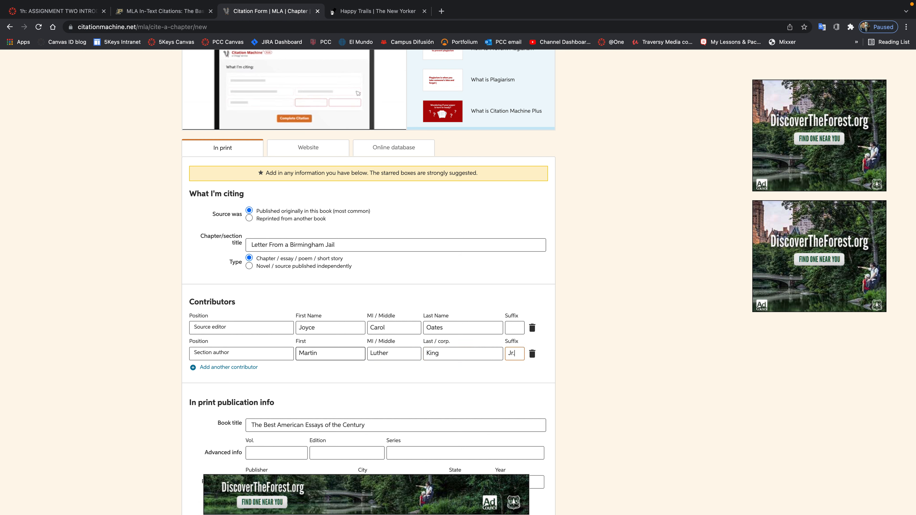
# Complete the section author's suffix as "Jr." and set the publication state to MA
pyautogui.scroll(-2, 312, 403)
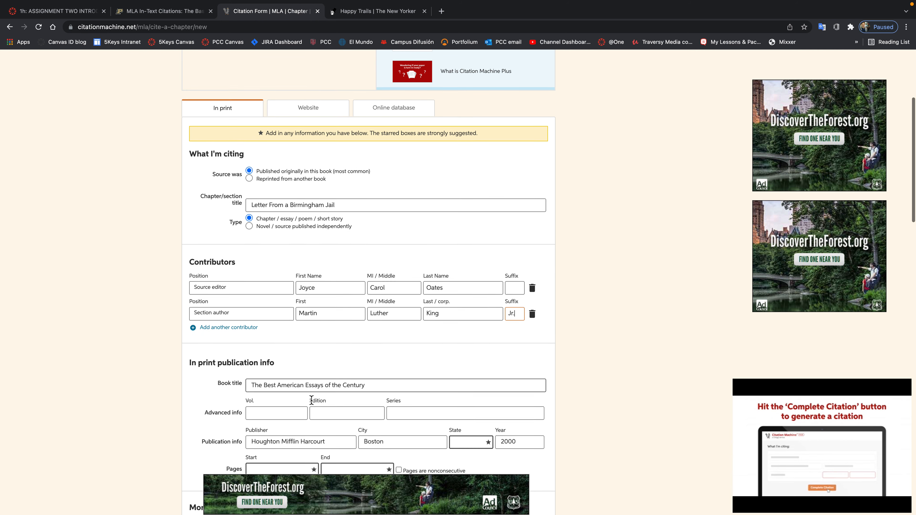
pyautogui.scroll(-1, 309, 384)
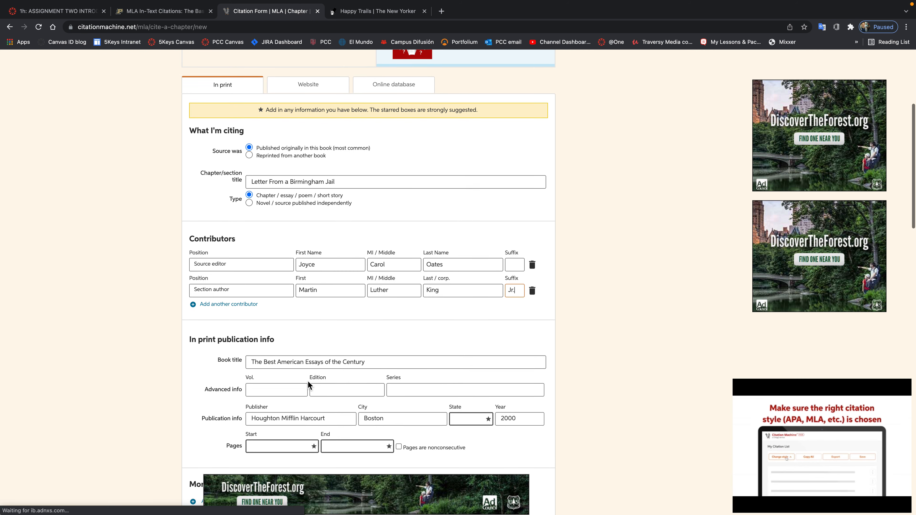
pyautogui.write('.')
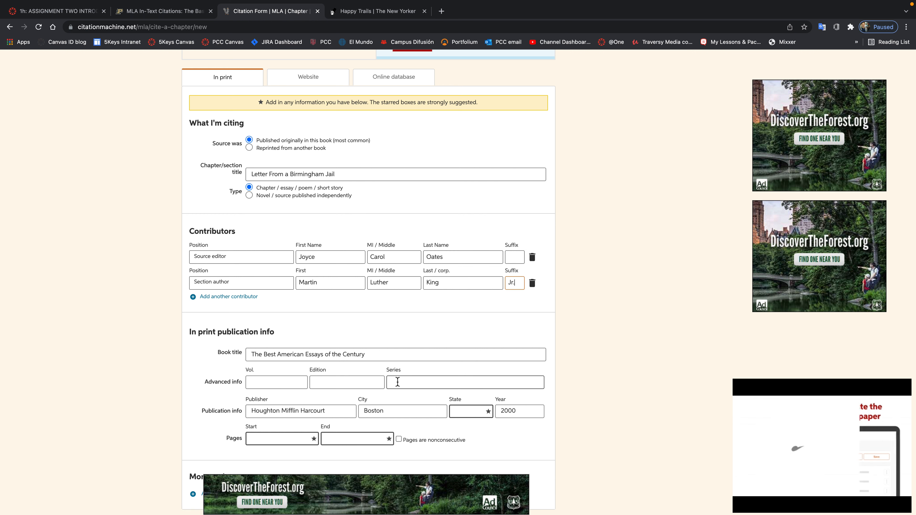
pyautogui.scroll(-2, 397, 382)
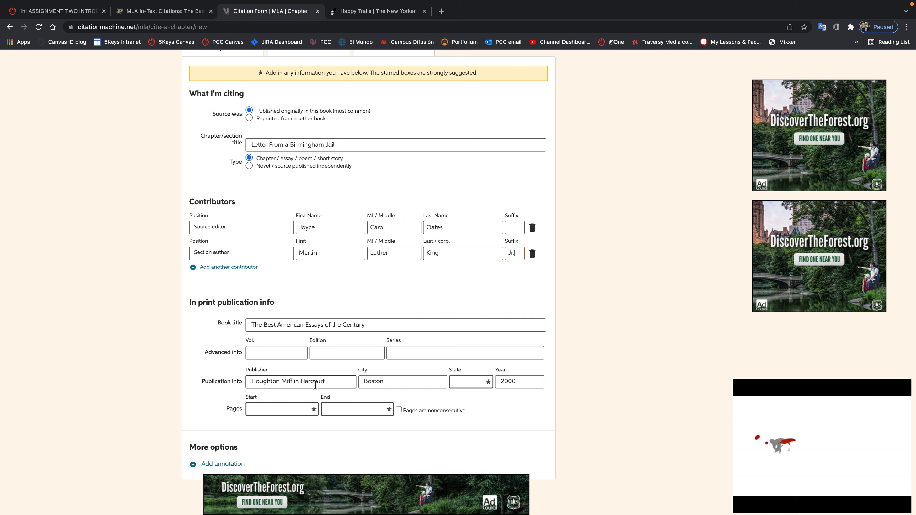
pyautogui.write('.')
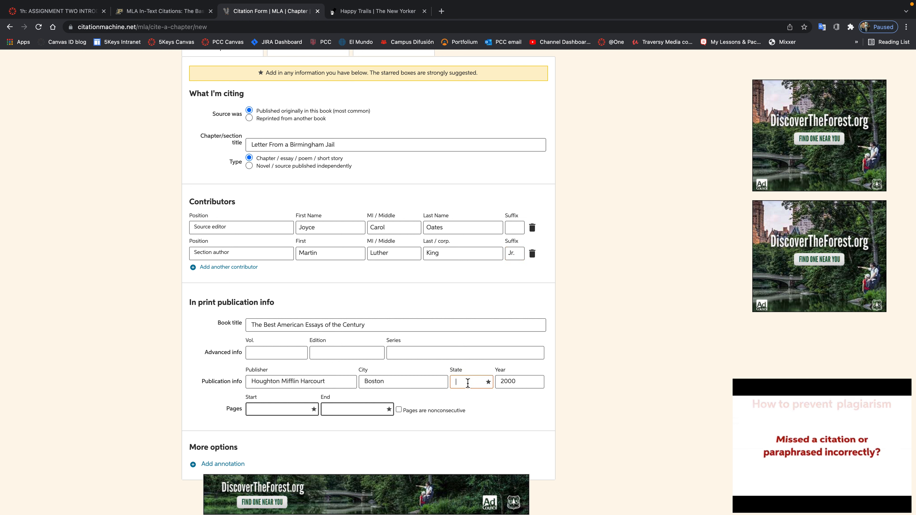
pyautogui.write('MA')
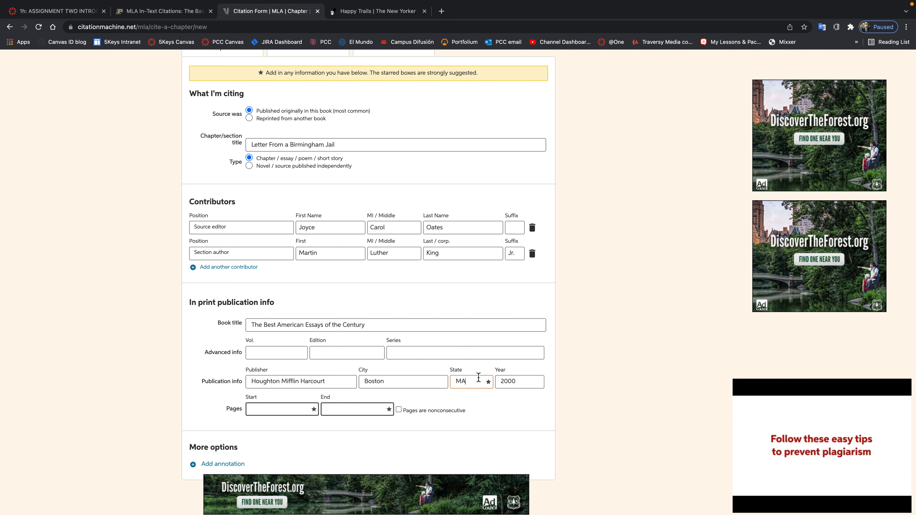
# Set the chapter's page range to 269 through 273 and complete the citation
pyautogui.click(293, 409)
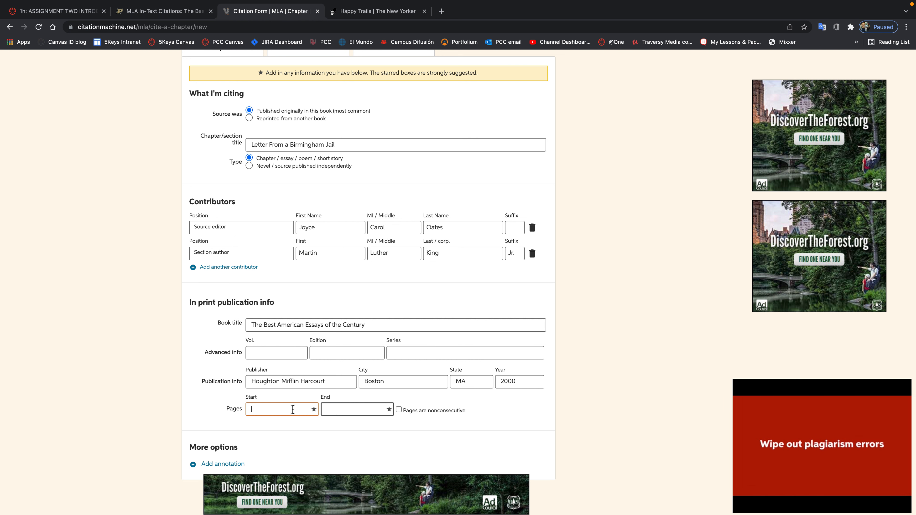
pyautogui.write('69')
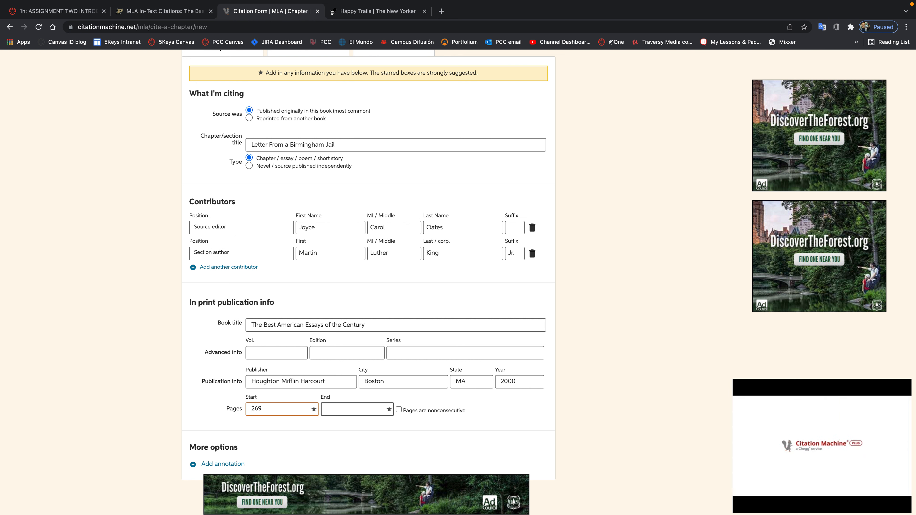
pyautogui.click(355, 410)
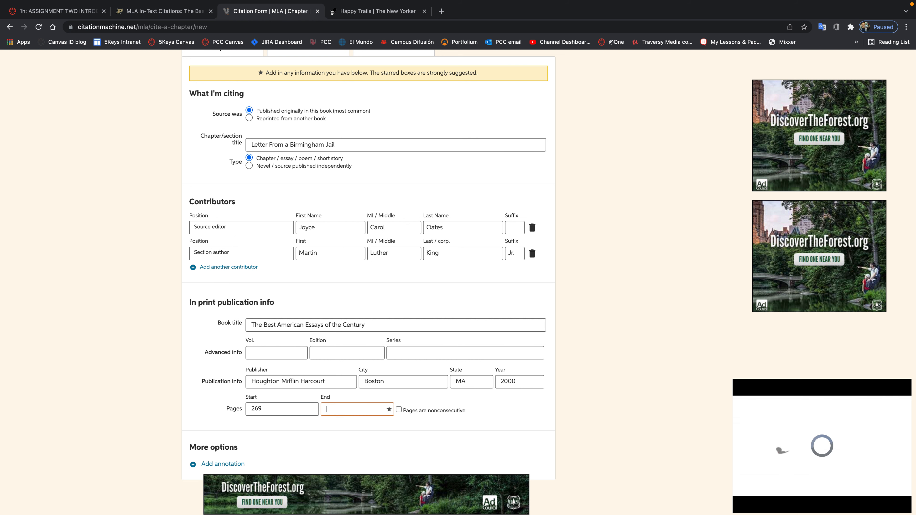
pyautogui.write('273')
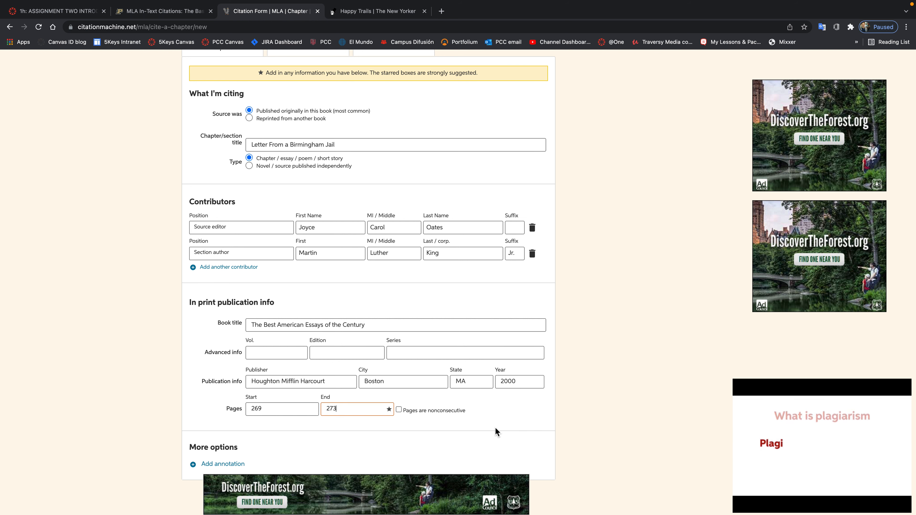
pyautogui.scroll(-3, 494, 426)
pyautogui.click(374, 439)
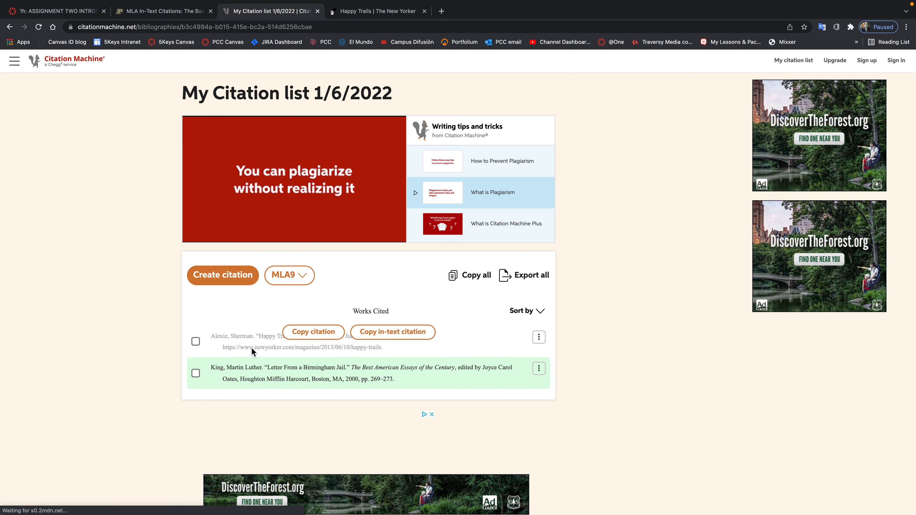
# Copy the "Happy Trails" citation from the Works Cited list and dismiss the paper-check offer
pyautogui.moveTo(235, 370)
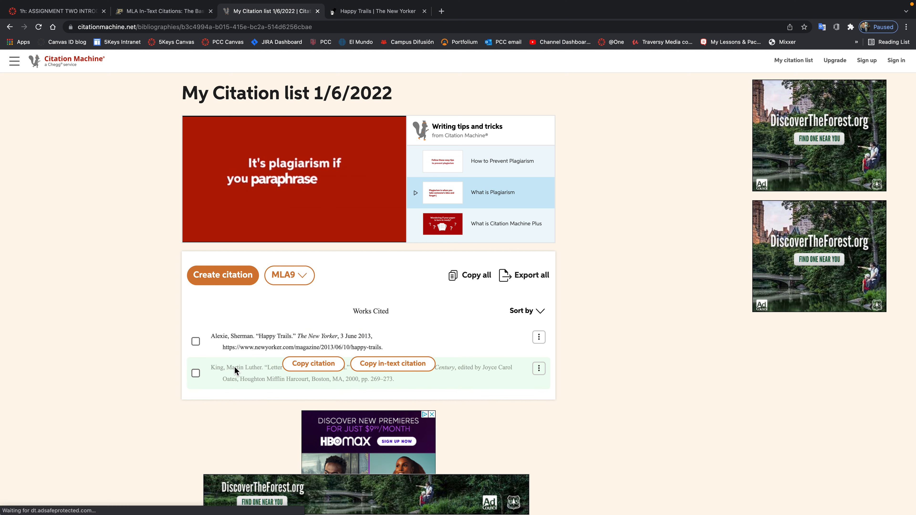
pyautogui.moveTo(234, 350)
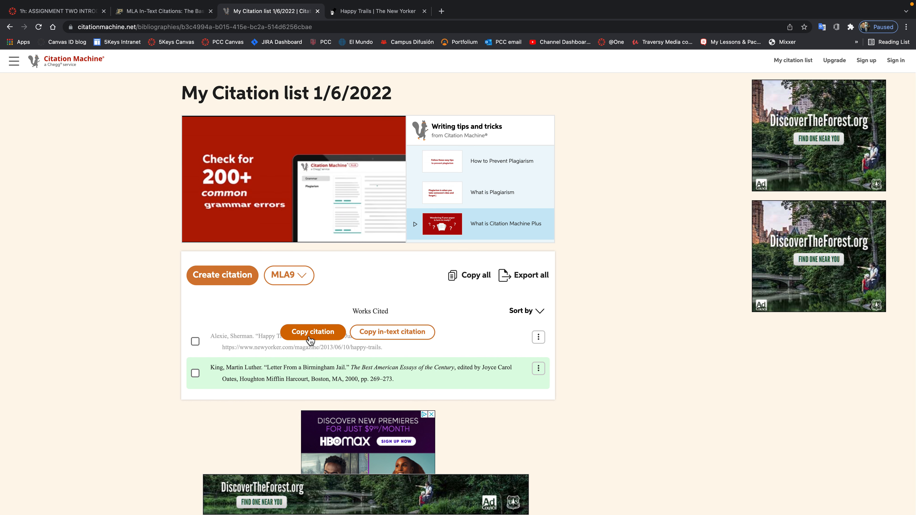
pyautogui.click(310, 338)
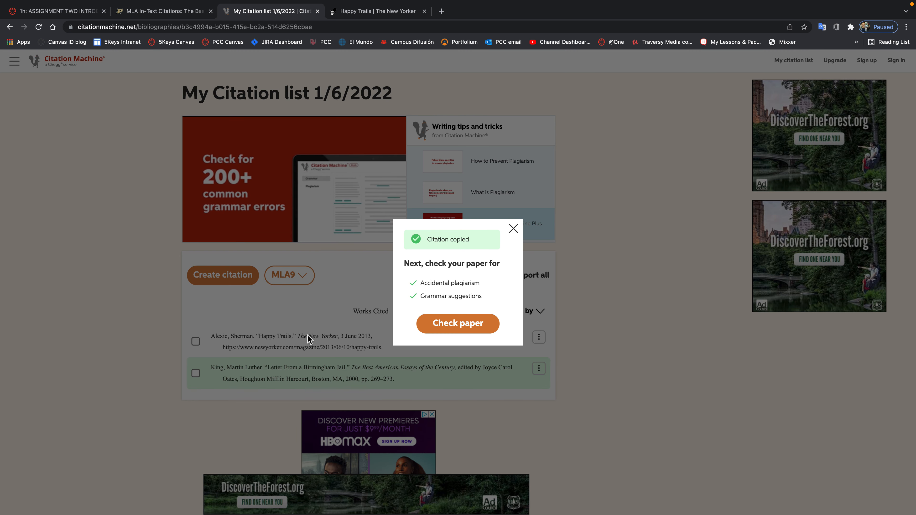
pyautogui.click(513, 229)
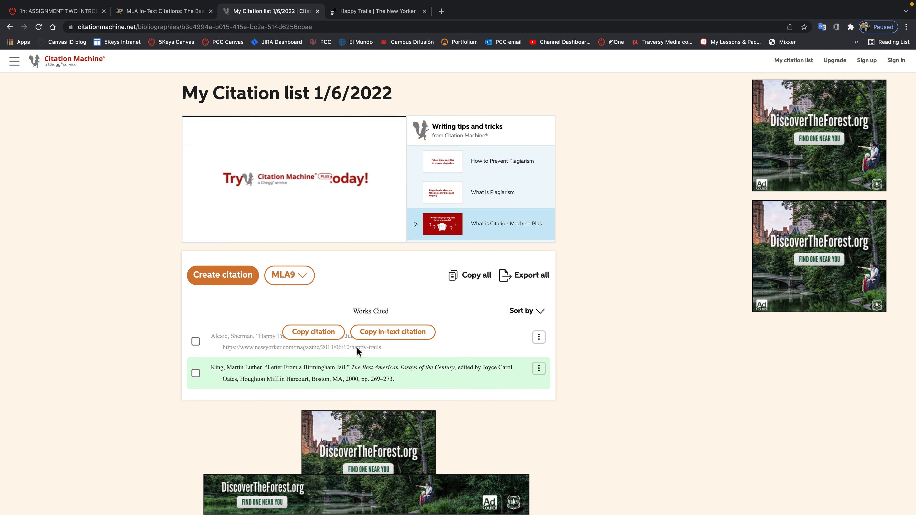
# Export the whole citation list to Microsoft Word and switch to the Works Cited document in Word
pyautogui.click(521, 281)
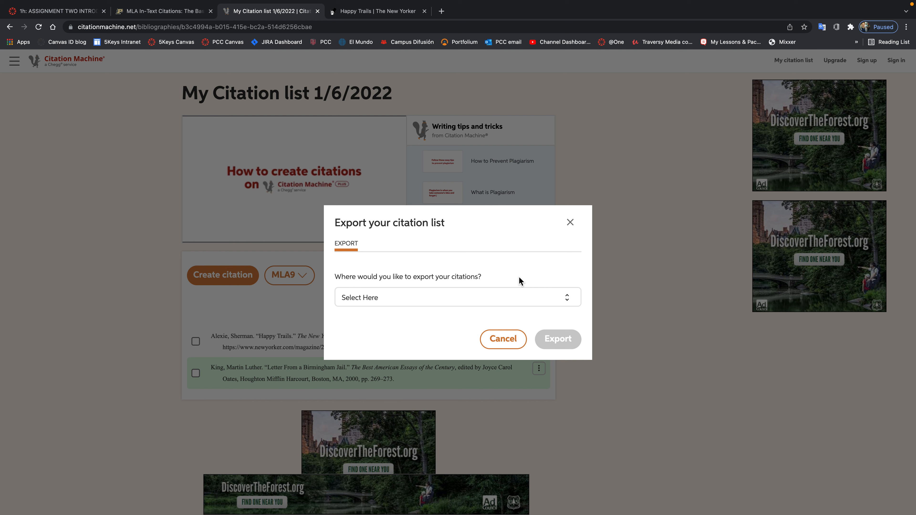
pyautogui.click(519, 298)
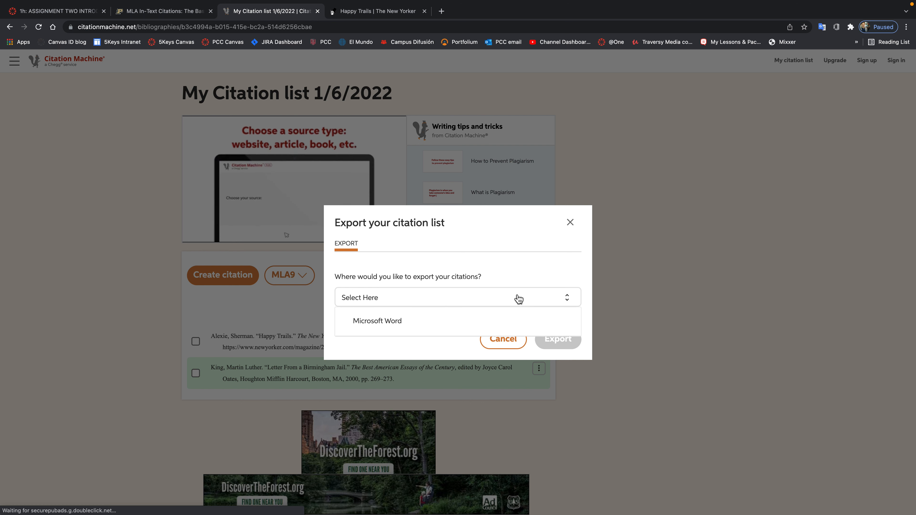
pyautogui.click(390, 325)
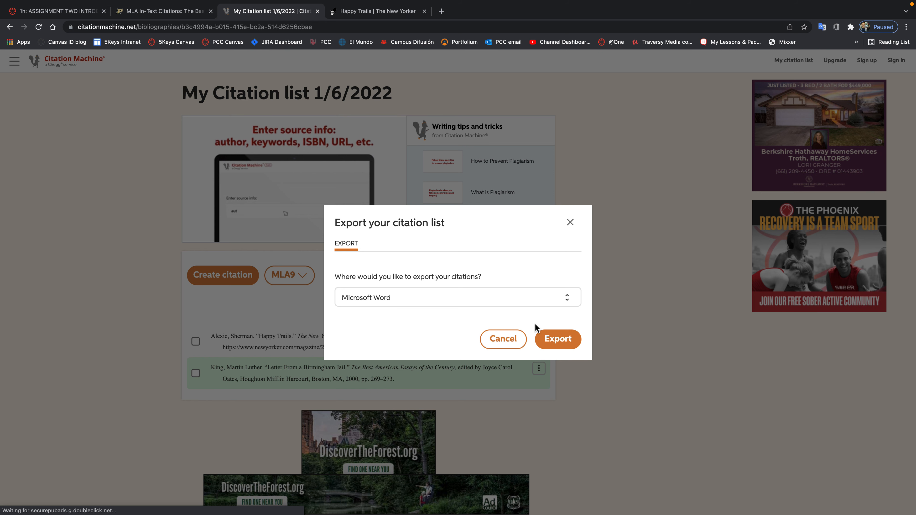
pyautogui.click(560, 341)
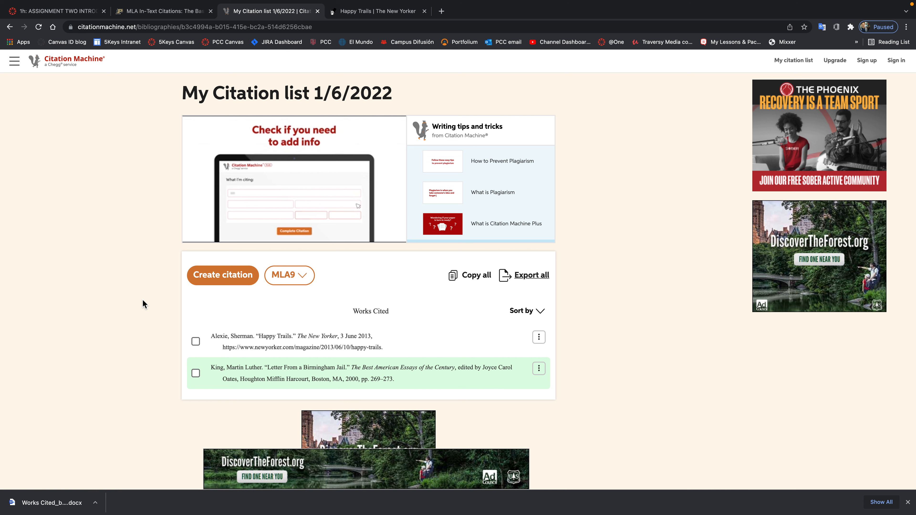
pyautogui.hotkey('ctrl', 'Left')
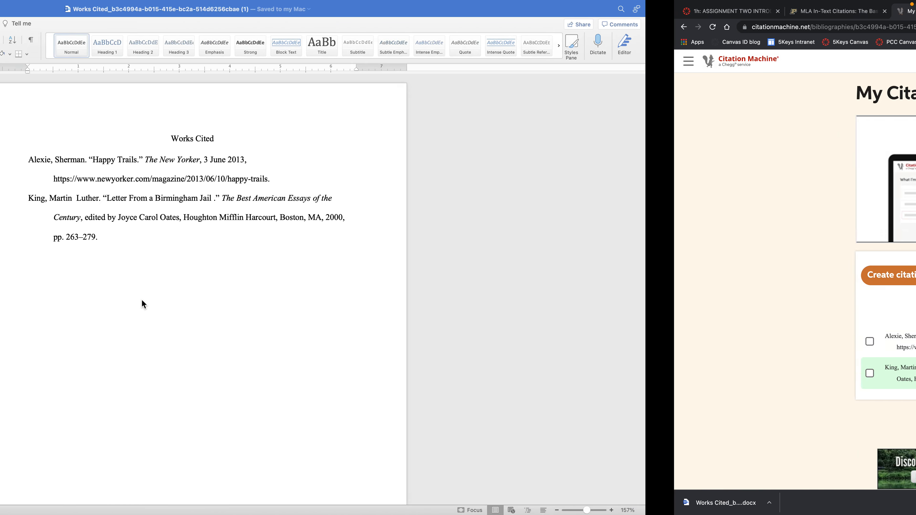